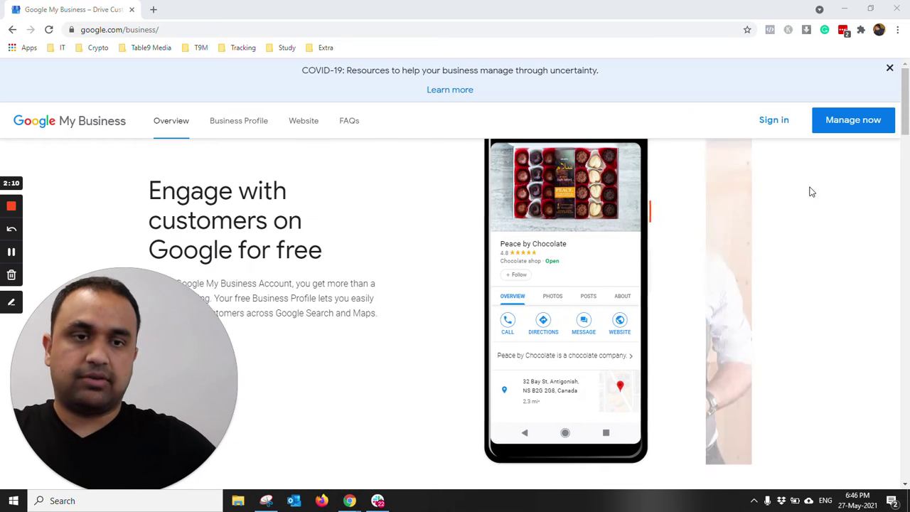
# Step: Sign in to view the Table9 Media organization overview of 10 businesses, and open a spare tab
pyautogui.click(789, 123)
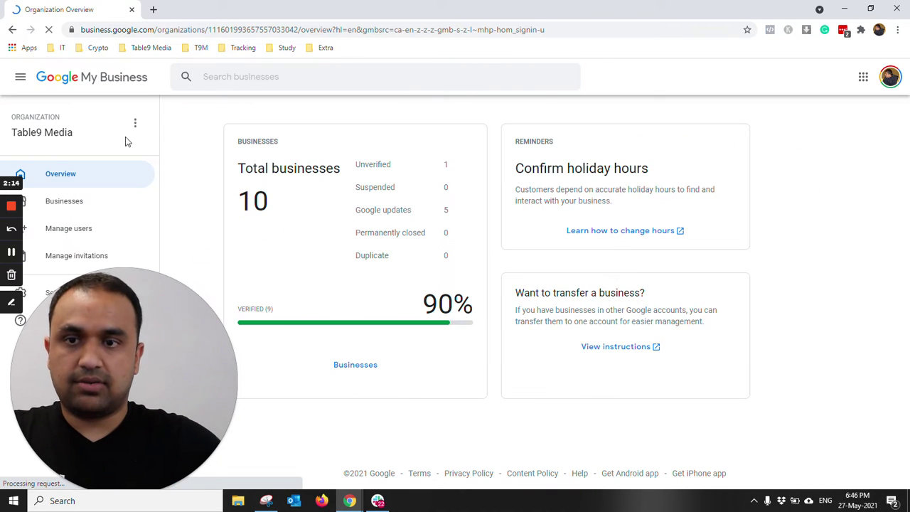
pyautogui.click(152, 10)
pyautogui.click(83, 5)
# Step: Close the spare tab and open a new incognito window from Chrome's menu
pyautogui.click(195, 9)
pyautogui.click(85, 9)
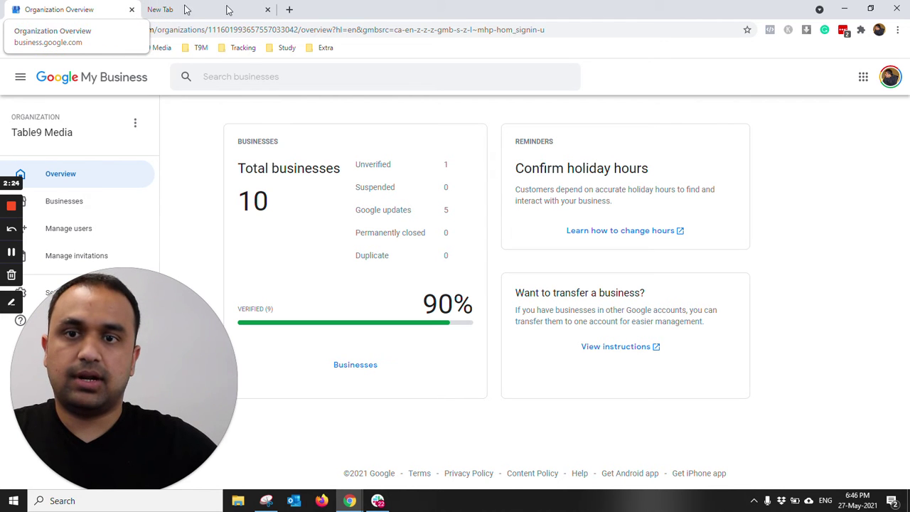
pyautogui.click(267, 9)
pyautogui.click(898, 29)
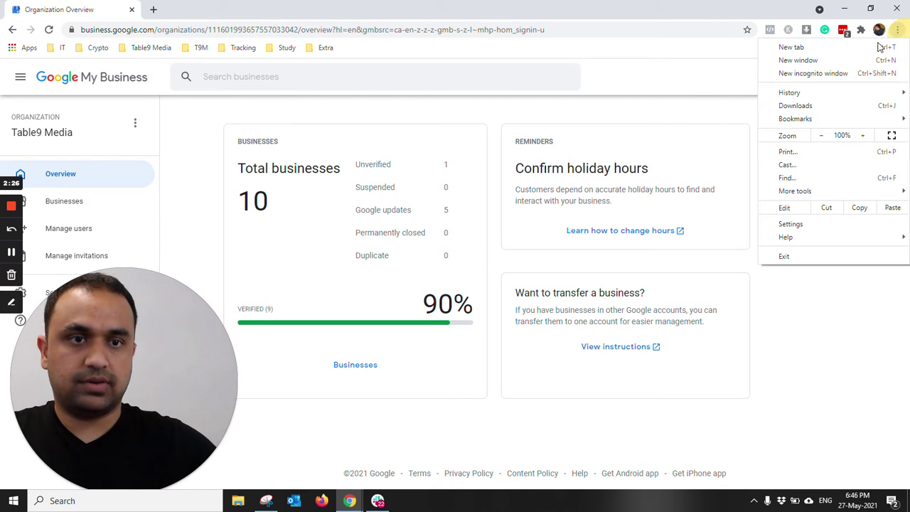
pyautogui.click(803, 73)
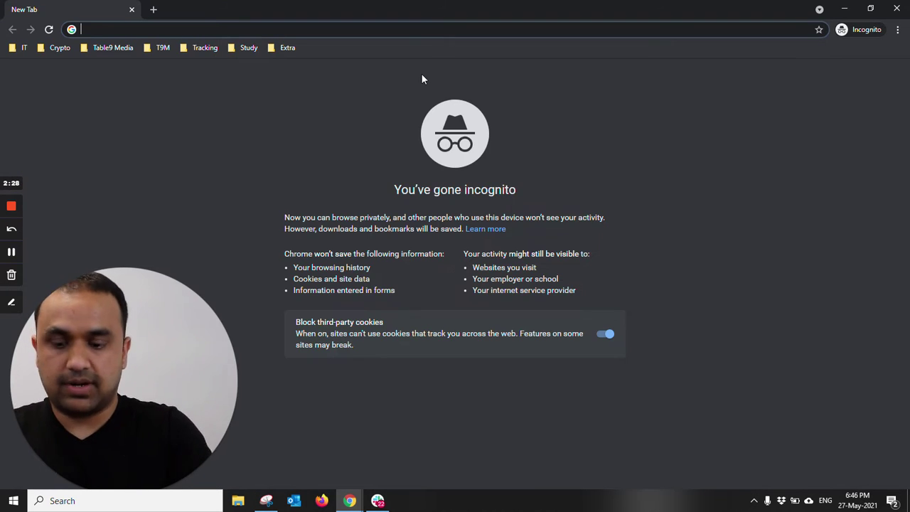
# Step: Search for 'google my business' and open the official Google My Business result
pyautogui.write('gogole')
pyautogui.press('BackSpace')
pyautogui.press('BackSpace')
pyautogui.press('BackSpace')
pyautogui.press('BackSpace')
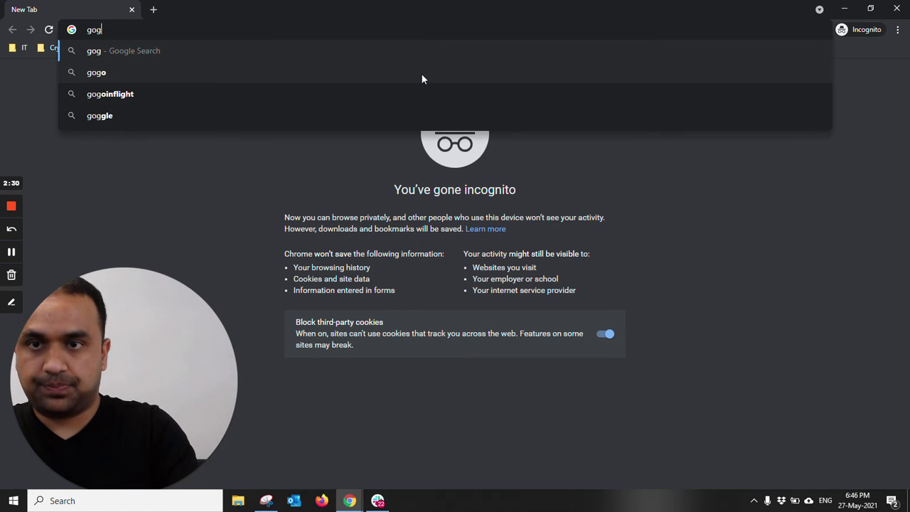
pyautogui.write('ogle')
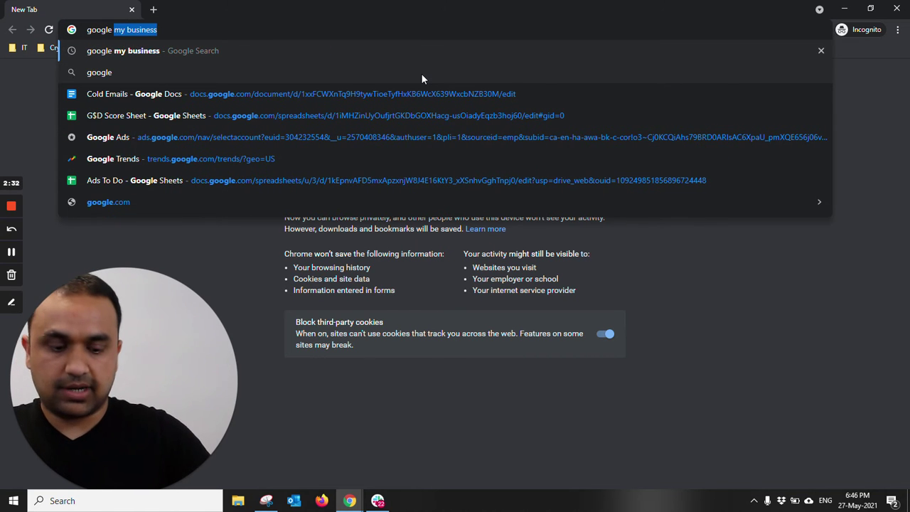
pyautogui.press('Return')
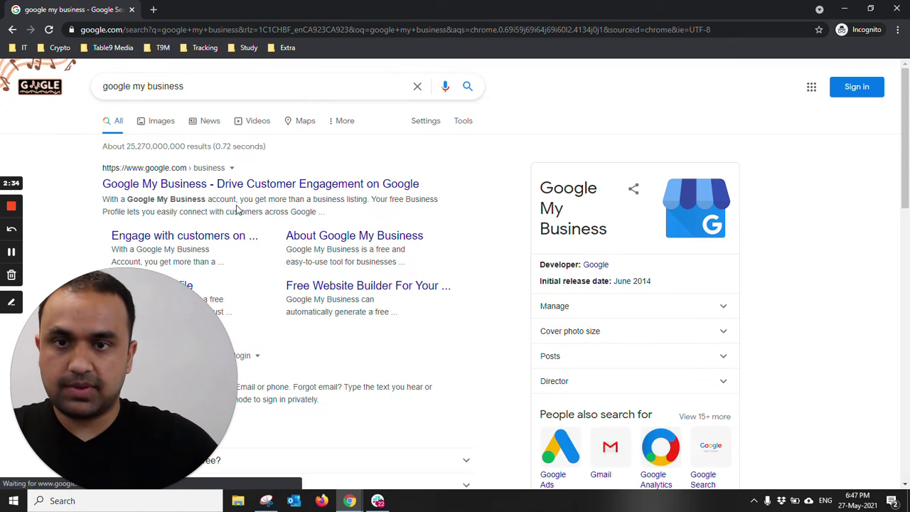
pyautogui.click(242, 184)
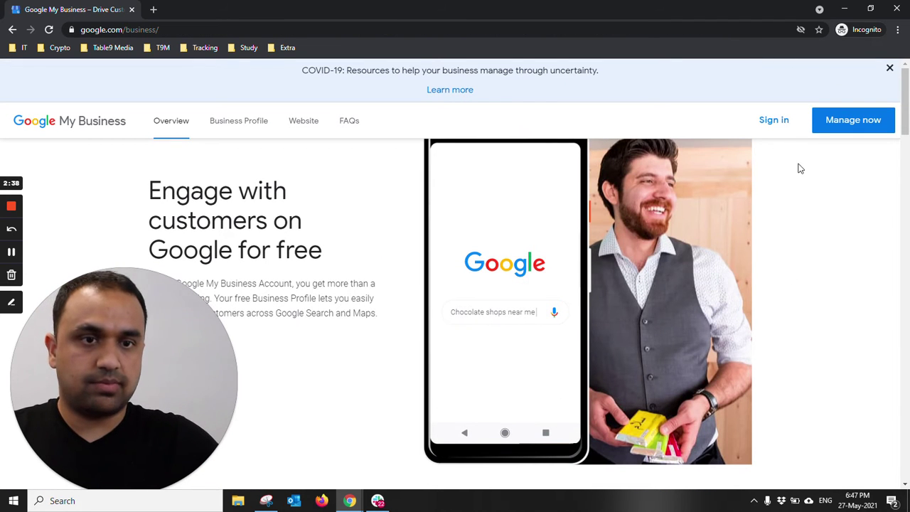
# Step: Look through the Business Profile page, then start signing in
pyautogui.click(781, 121)
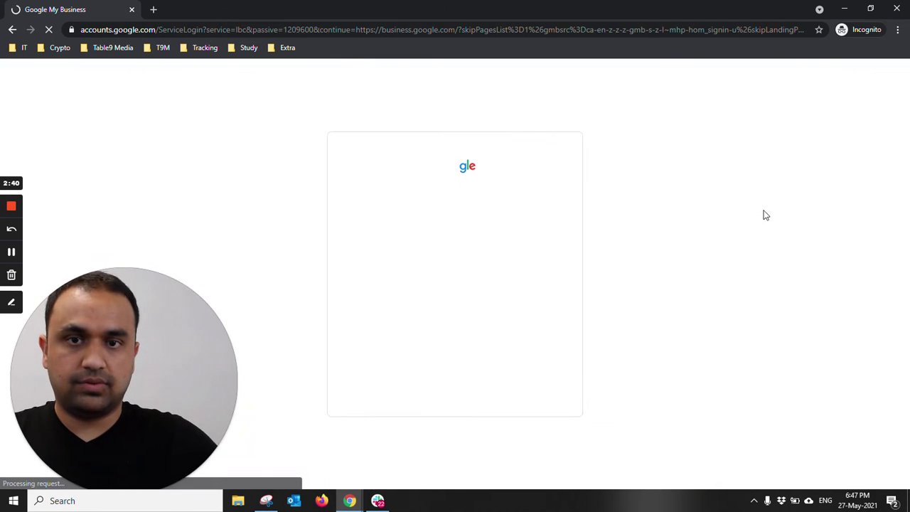
pyautogui.click(12, 29)
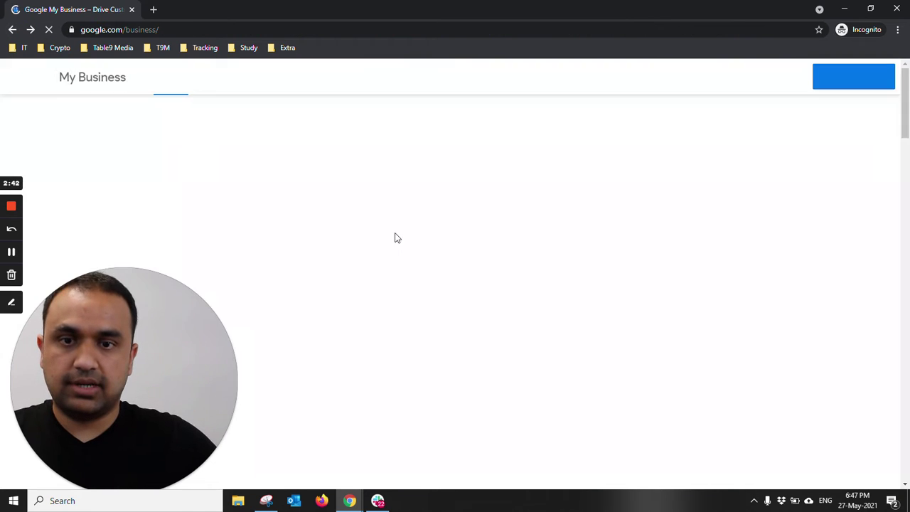
pyautogui.click(259, 120)
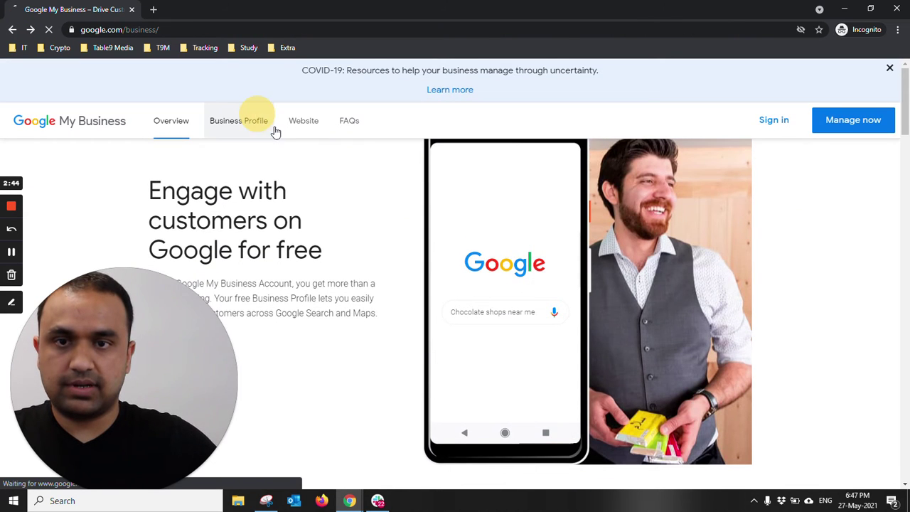
pyautogui.scroll(-4, 617, 283)
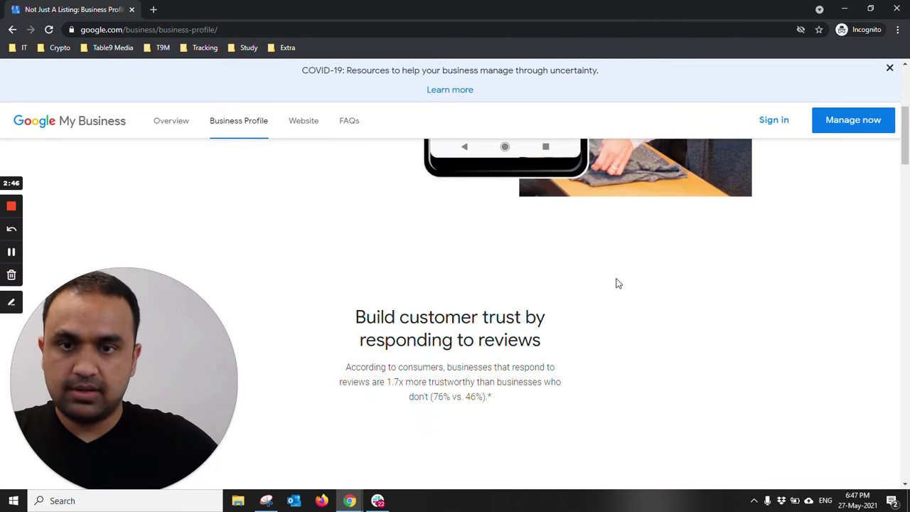
pyautogui.scroll(-6, 617, 282)
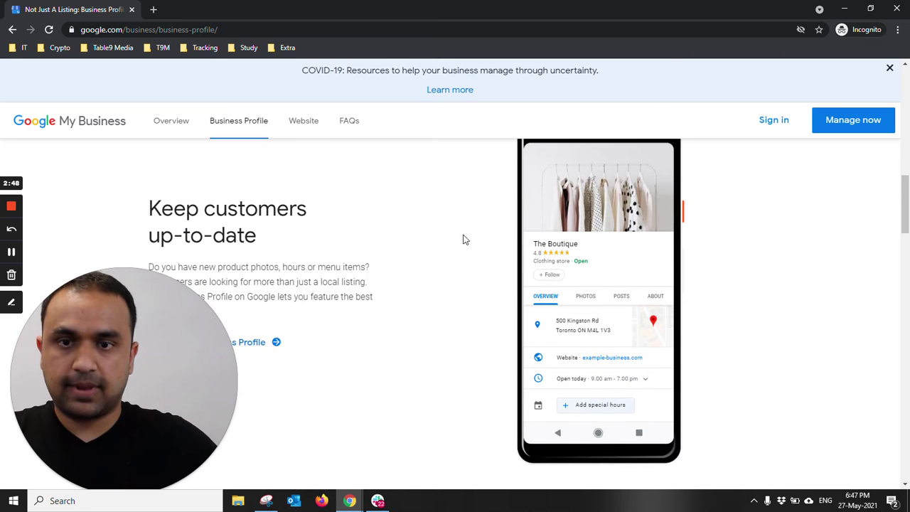
pyautogui.scroll(-10, 596, 258)
pyautogui.scroll(15, 493, 234)
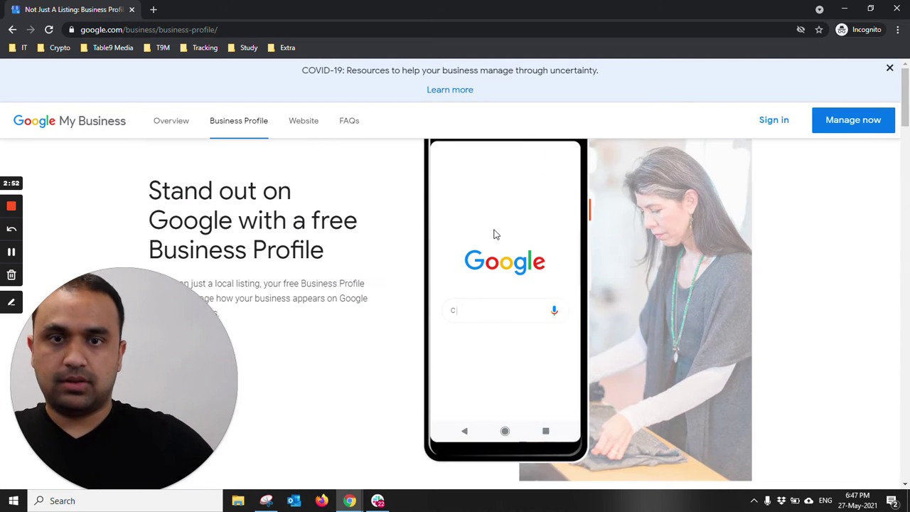
pyautogui.click(770, 125)
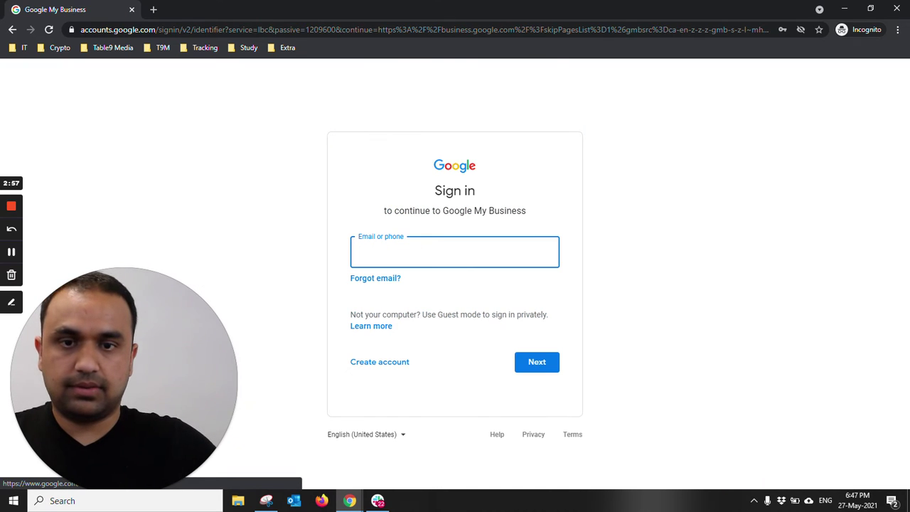
# Step: Sign in with the saved account email and prefilled password, skipping the optional setup with Not now
pyautogui.click(448, 245)
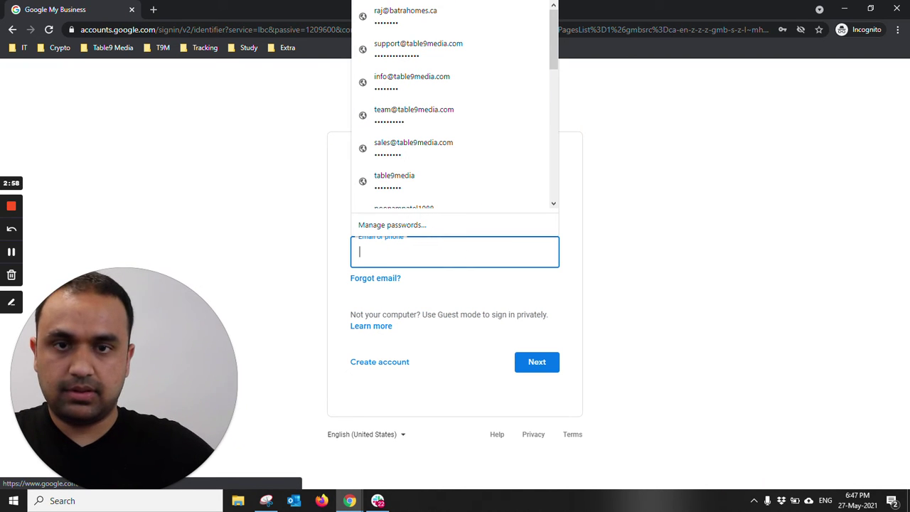
pyautogui.write('tejas')
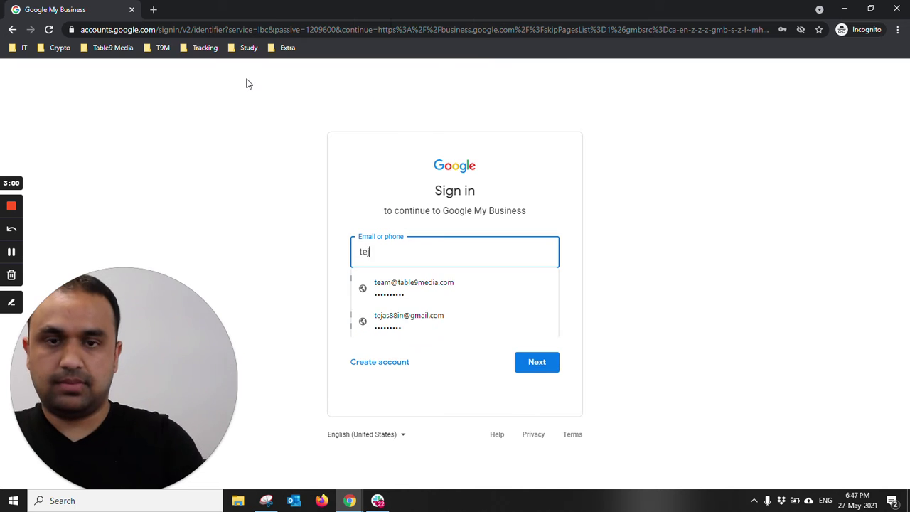
pyautogui.click(415, 283)
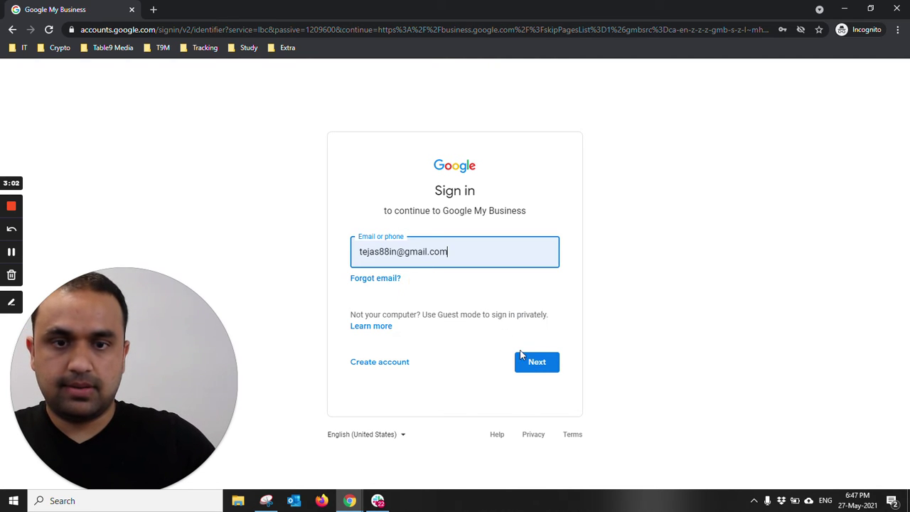
pyautogui.click(523, 357)
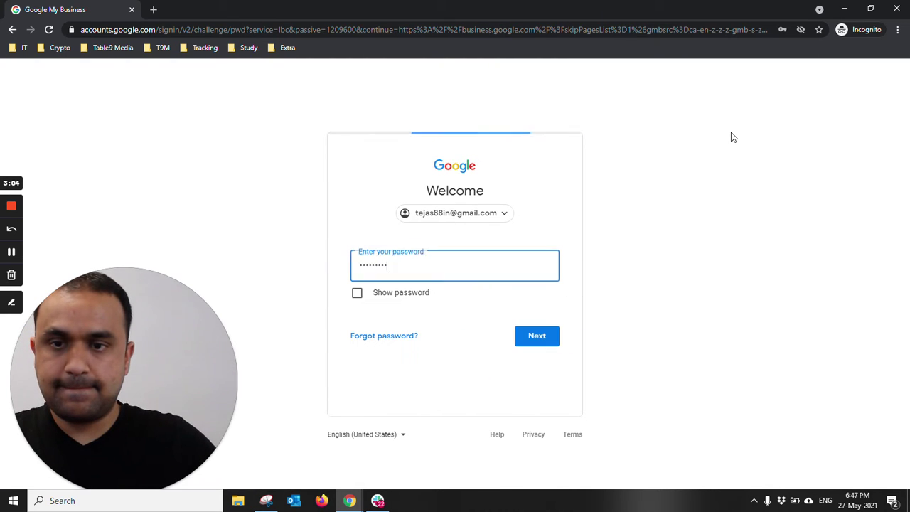
pyautogui.click(423, 267)
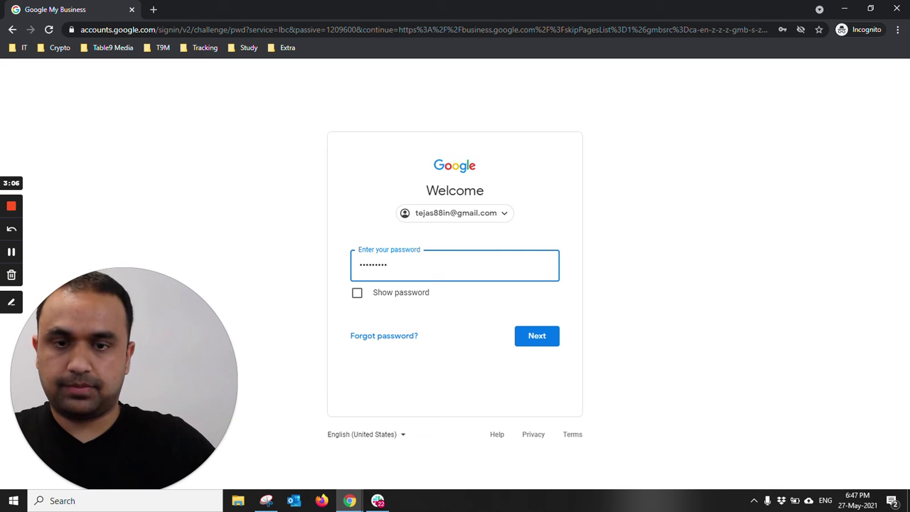
pyautogui.click(542, 343)
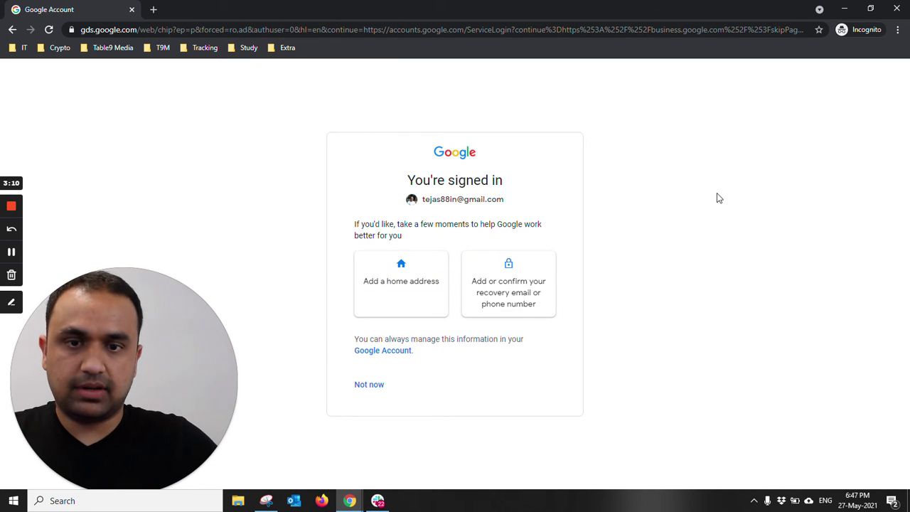
pyautogui.click(366, 387)
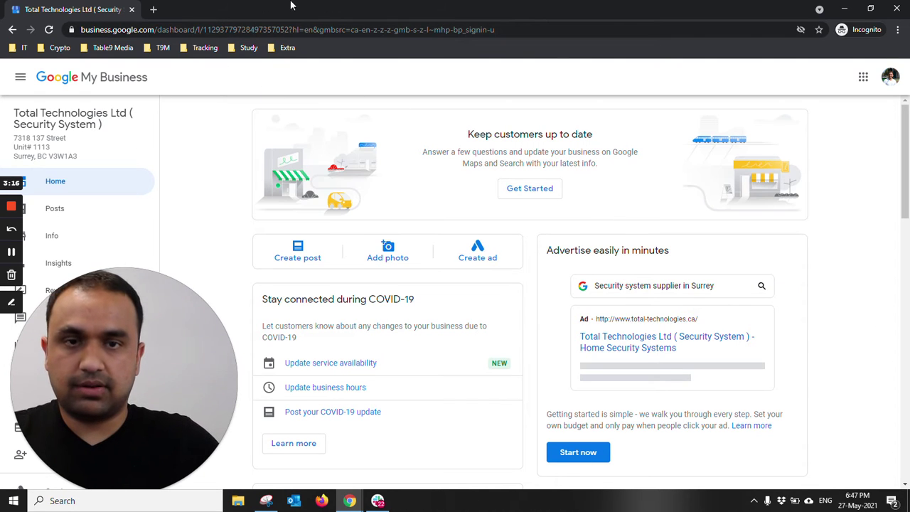
# Step: Open a new private tab and collapse the dashboard's side navigation panel
pyautogui.click(298, 246)
pyautogui.moveTo(170, 356); pyautogui.dragTo(295, 290)
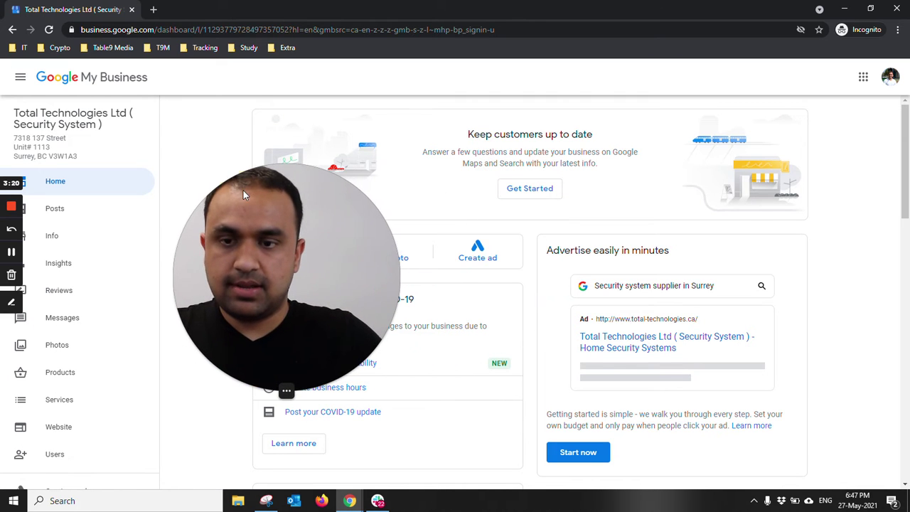
pyautogui.click(211, 167)
pyautogui.click(152, 9)
pyautogui.click(119, 7)
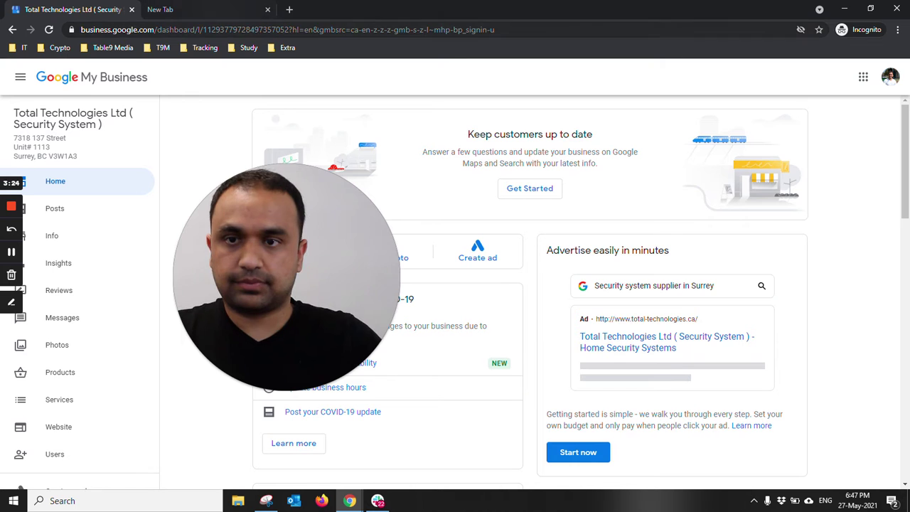
pyautogui.click(20, 76)
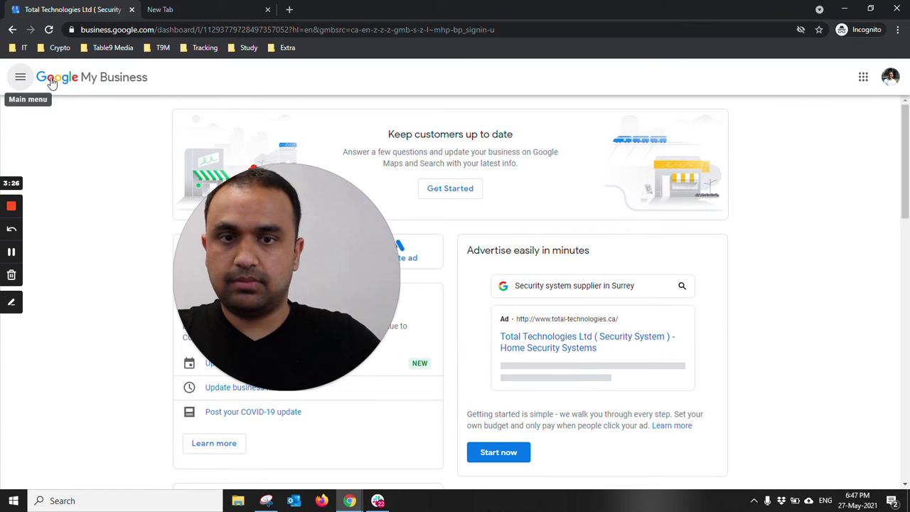
pyautogui.moveTo(283, 178); pyautogui.dragTo(265, 192)
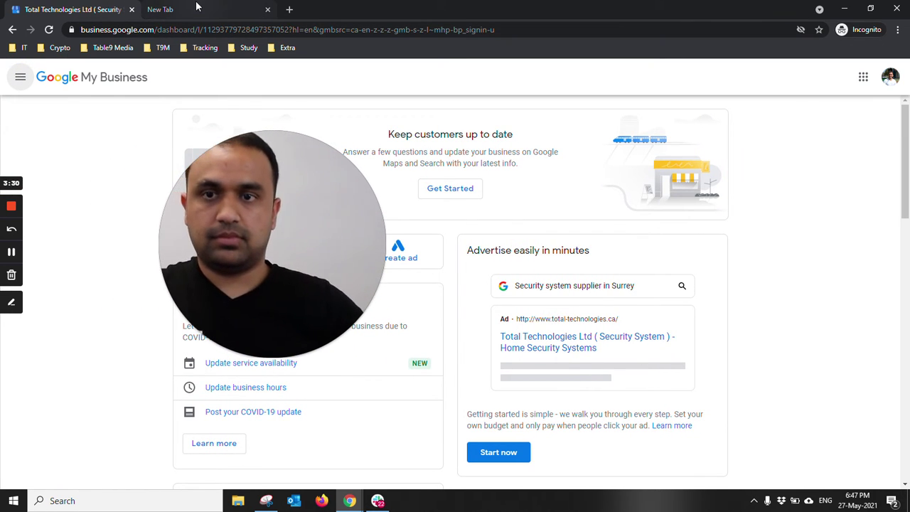
# Step: Close the business dashboard tab and search Google for 'google my business'
pyautogui.click(171, 10)
pyautogui.click(131, 9)
pyautogui.write('google')
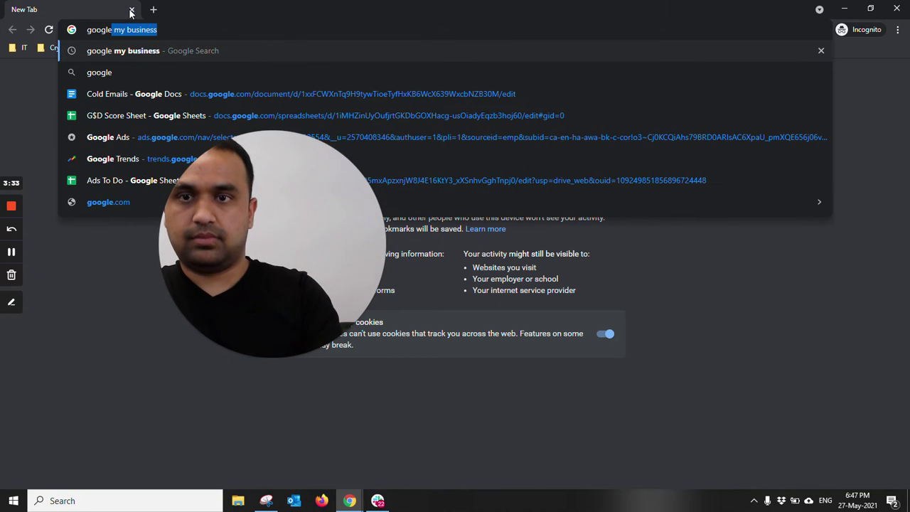
pyautogui.press('Return')
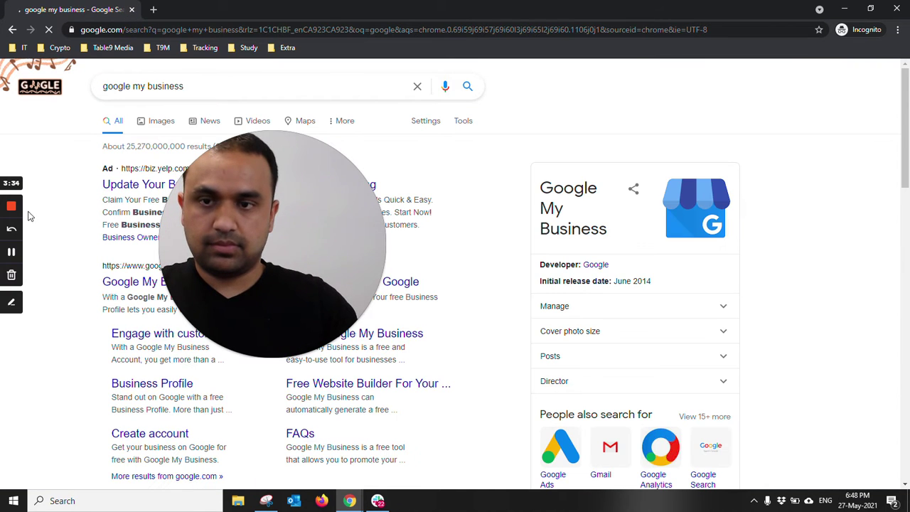
pyautogui.click(11, 251)
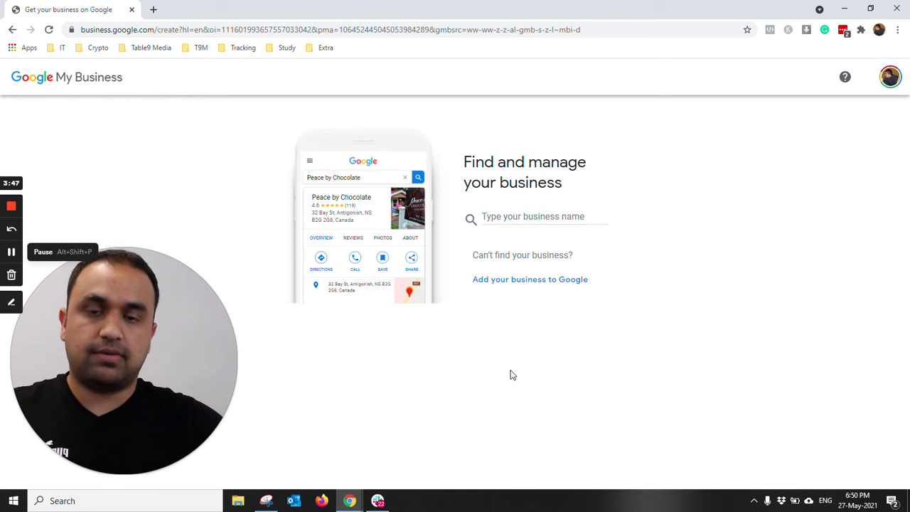
# Step: Start adding a new business and enter the owner's name as the business name
pyautogui.click(544, 280)
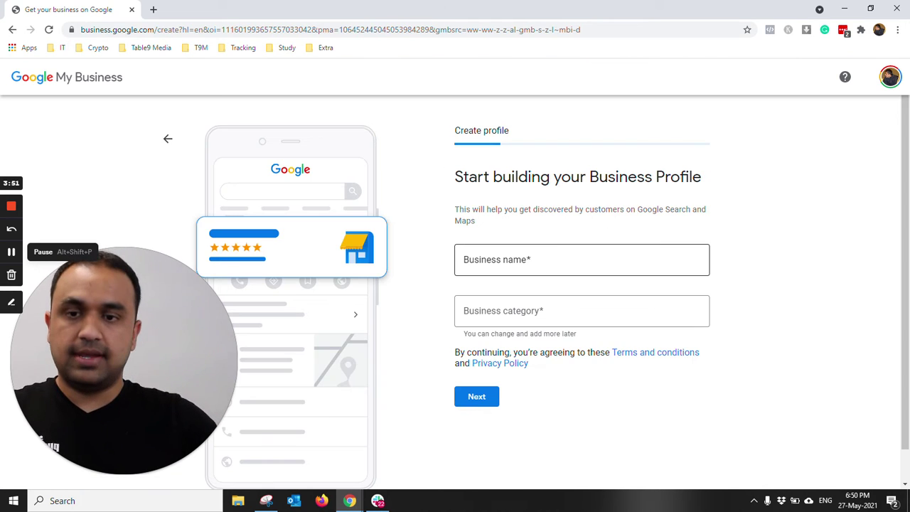
pyautogui.click(548, 259)
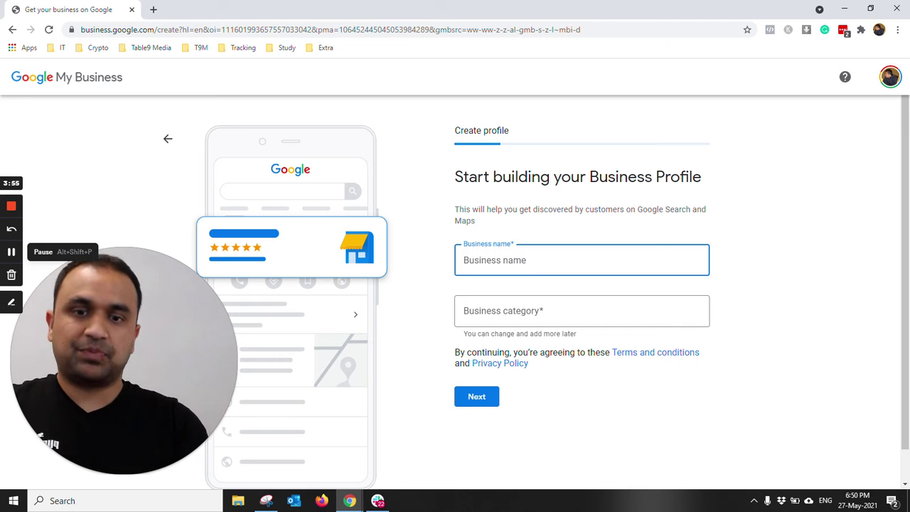
pyautogui.write('Tejas ')
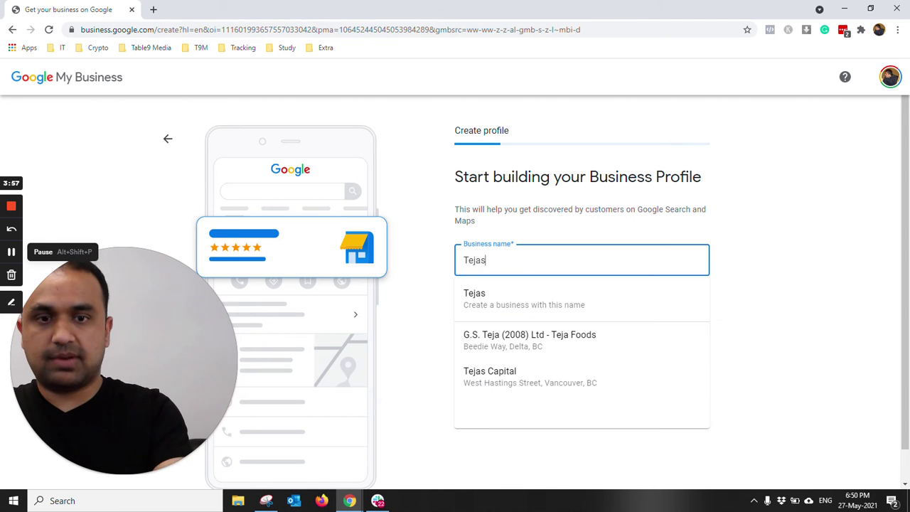
pyautogui.write('Upadhyay')
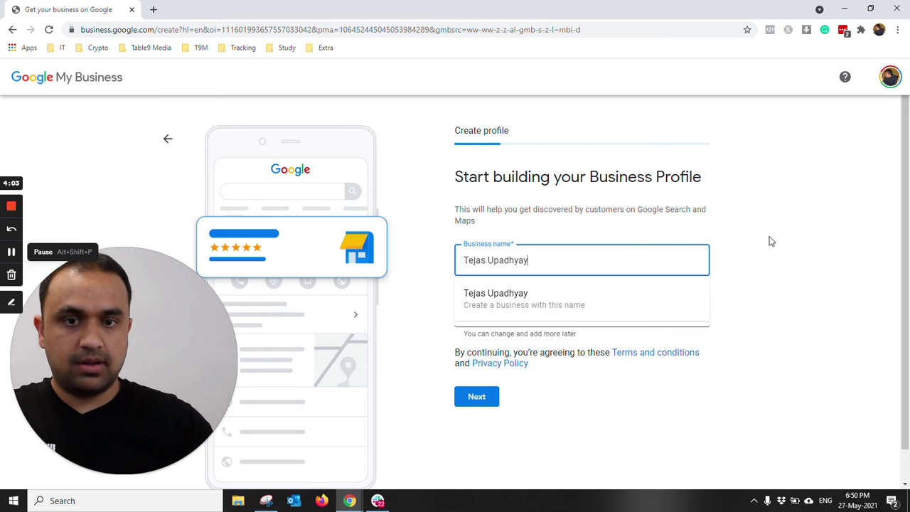
pyautogui.click(771, 242)
# Step: Choose Marketing consultant as the business category and continue
pyautogui.click(519, 310)
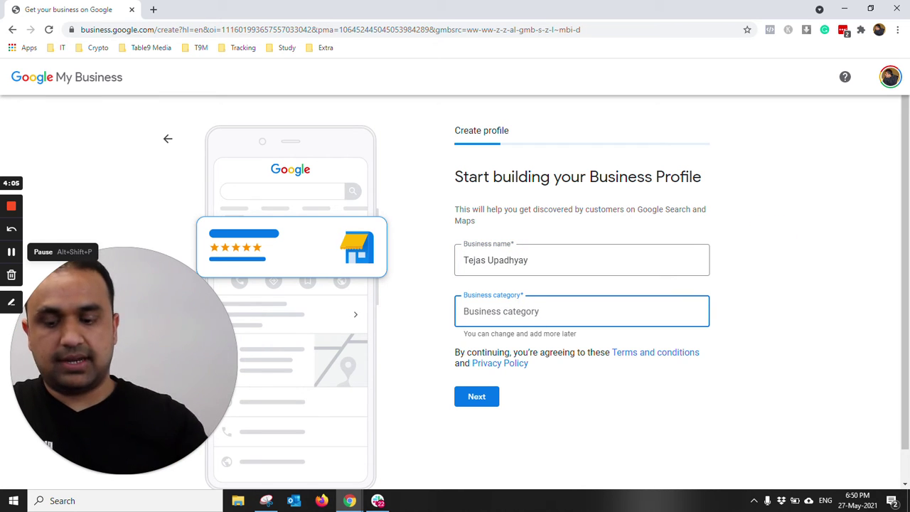
pyautogui.write('Market')
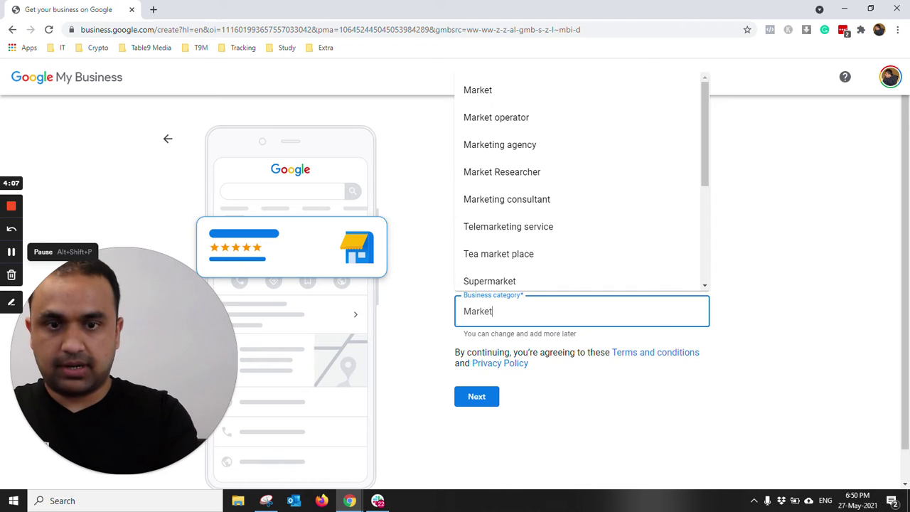
pyautogui.write('in')
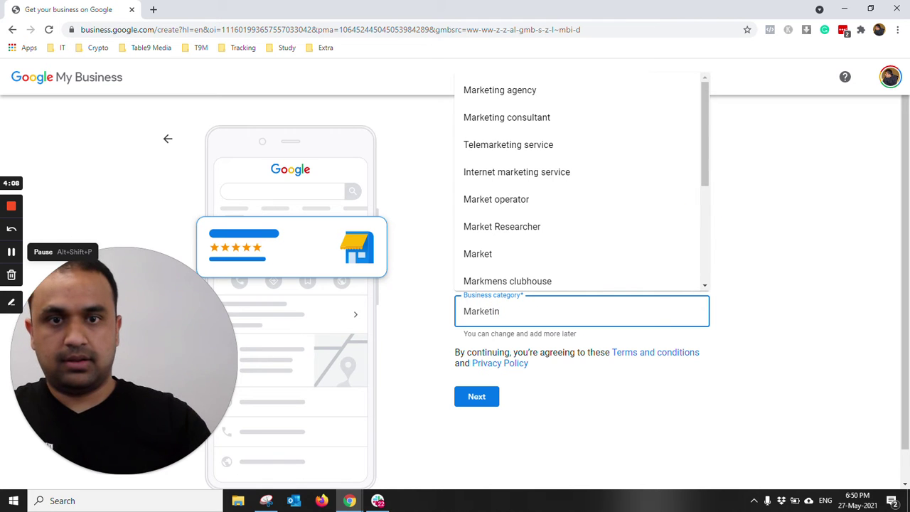
pyautogui.click(545, 122)
pyautogui.click(743, 315)
pyautogui.click(477, 396)
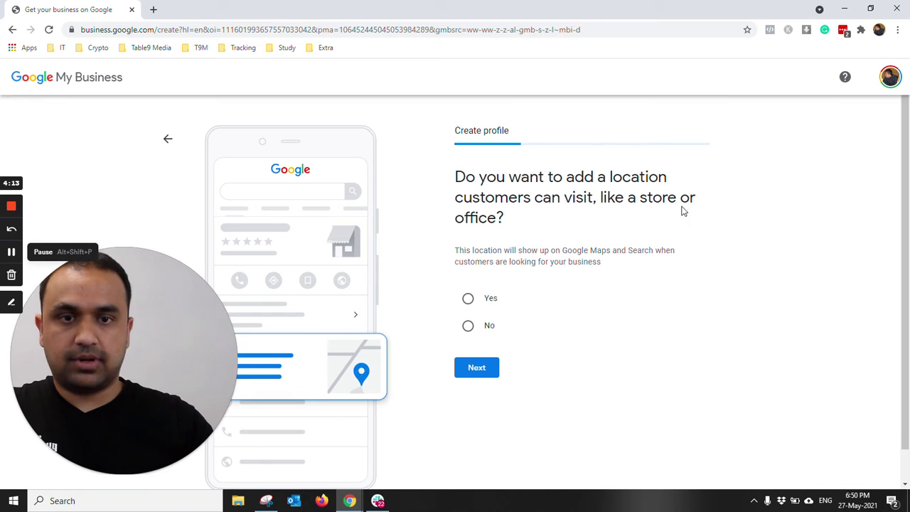
# Step: Mark the business as visitable and enter its Surrey, British Columbia street address
pyautogui.click(467, 299)
pyautogui.click(477, 368)
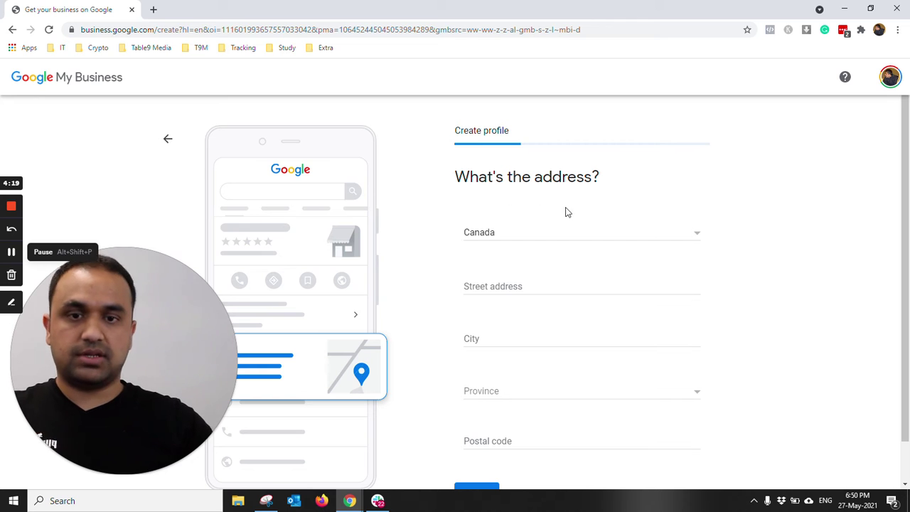
pyautogui.click(529, 286)
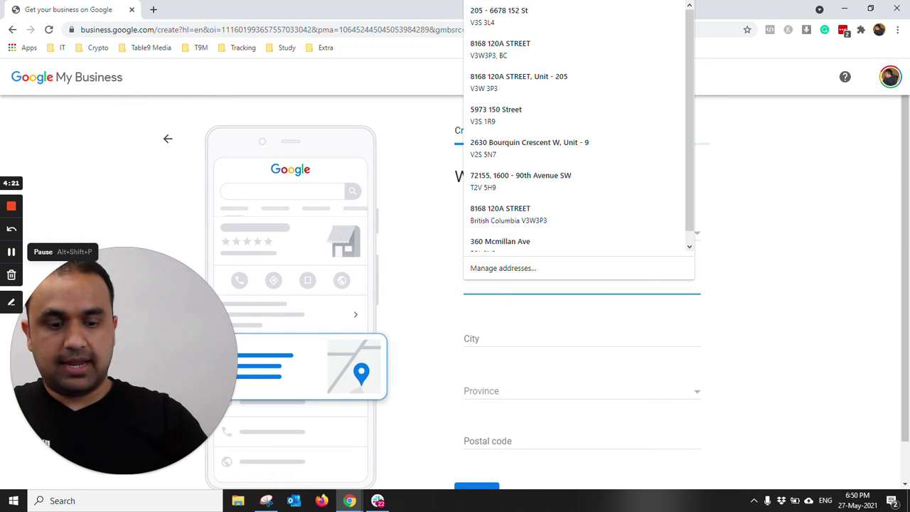
pyautogui.write('6678')
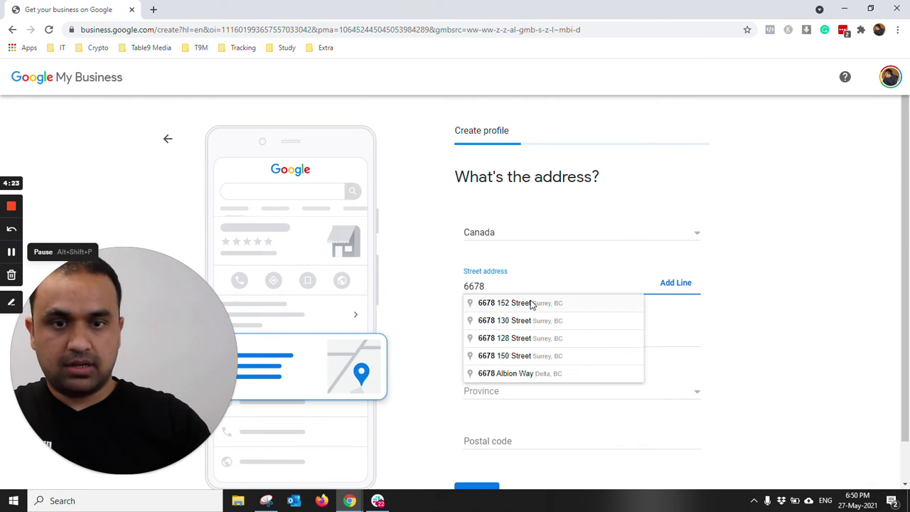
pyautogui.click(532, 304)
pyautogui.scroll(-1, 804, 329)
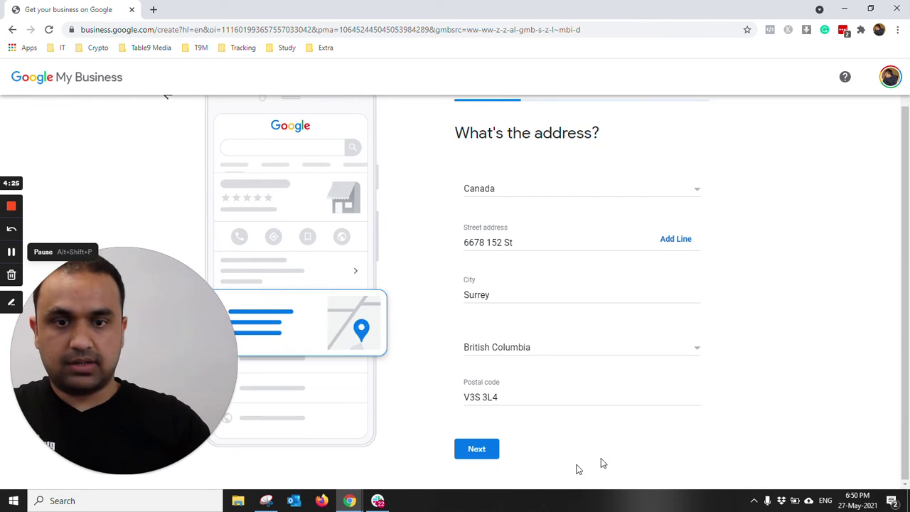
pyautogui.click(488, 459)
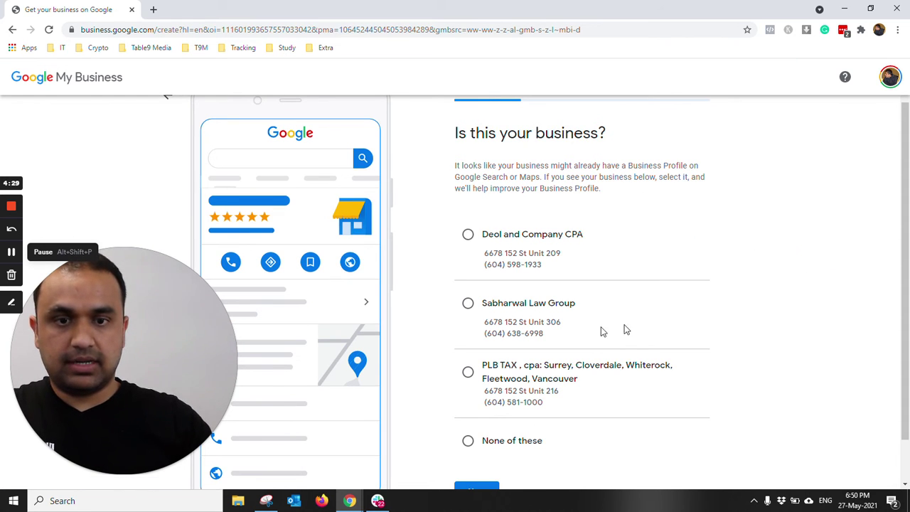
# Step: Mark none of the suggested matching listings as this business and continue
pyautogui.scroll(1, 738, 255)
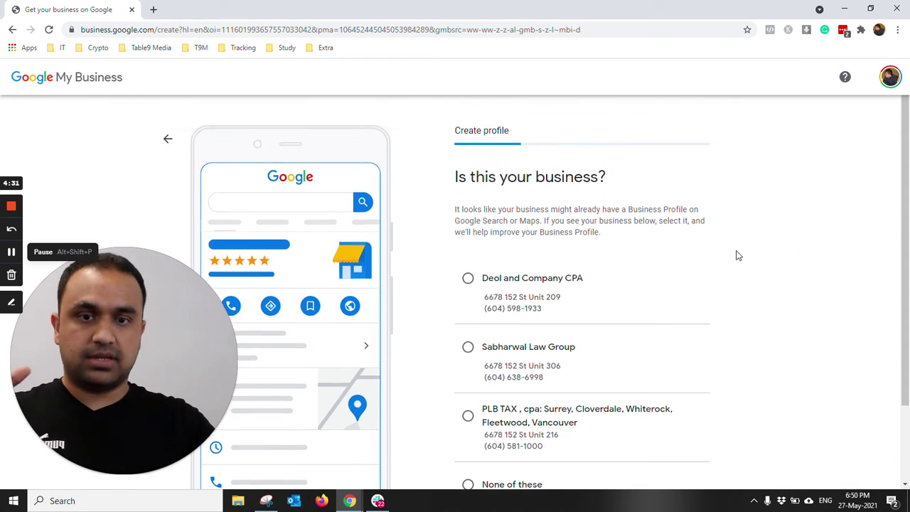
pyautogui.scroll(-1, 738, 256)
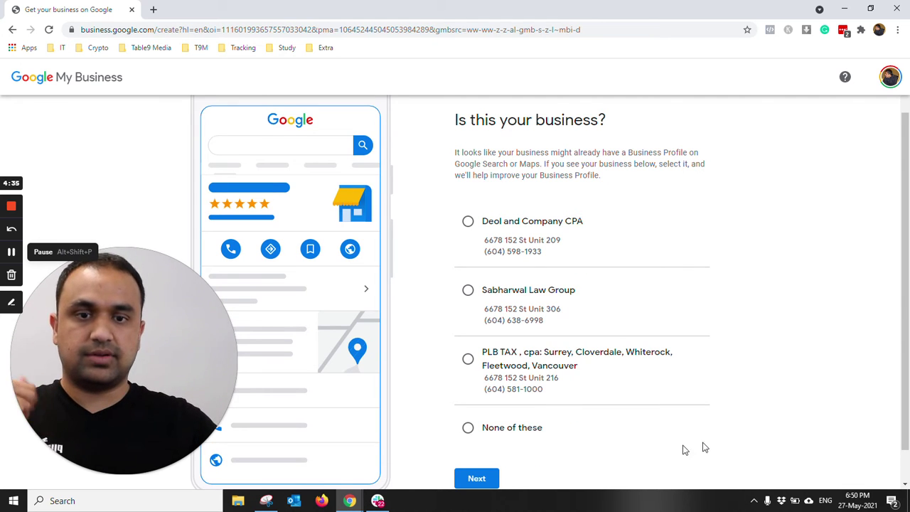
pyautogui.click(468, 429)
pyautogui.scroll(-1, 778, 346)
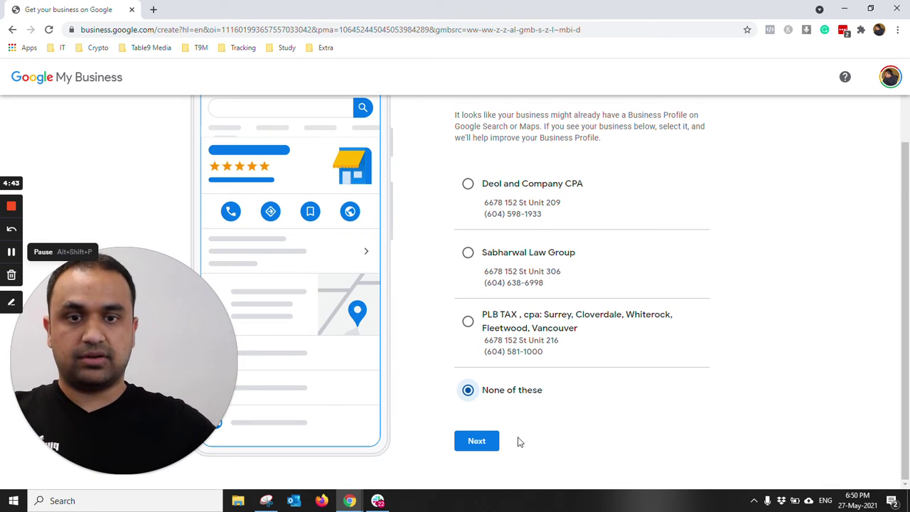
pyautogui.click(493, 441)
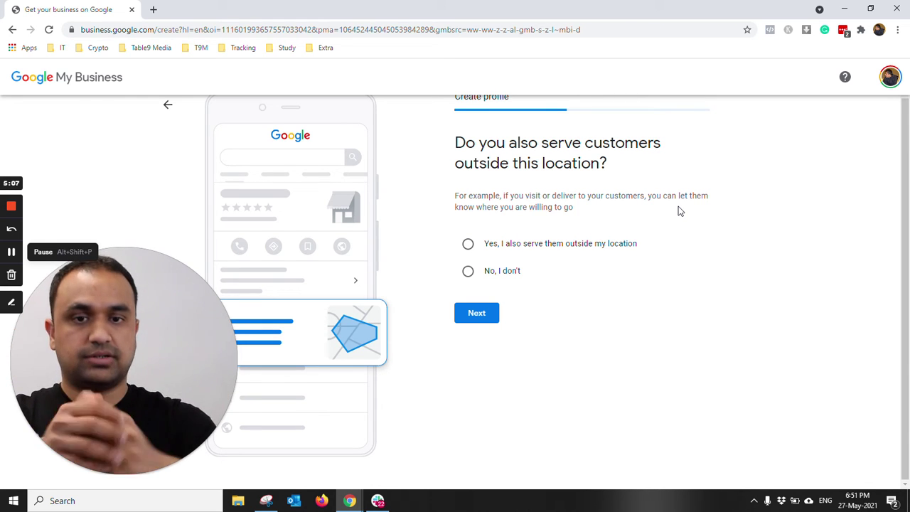
# Step: Indicate service outside the location and add Vancouver, Delta and Langley, BC as service areas
pyautogui.click(469, 245)
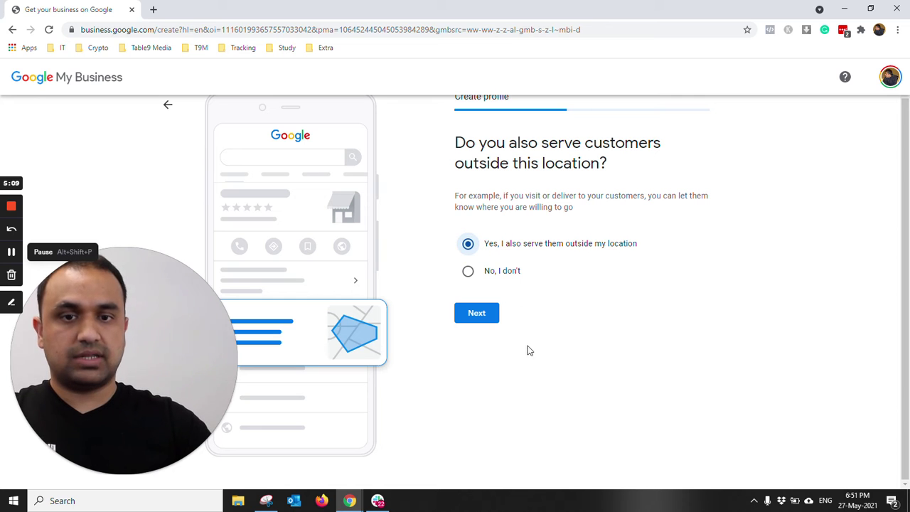
pyautogui.click(483, 312)
pyautogui.click(540, 220)
pyautogui.write('Manhattan, New York')
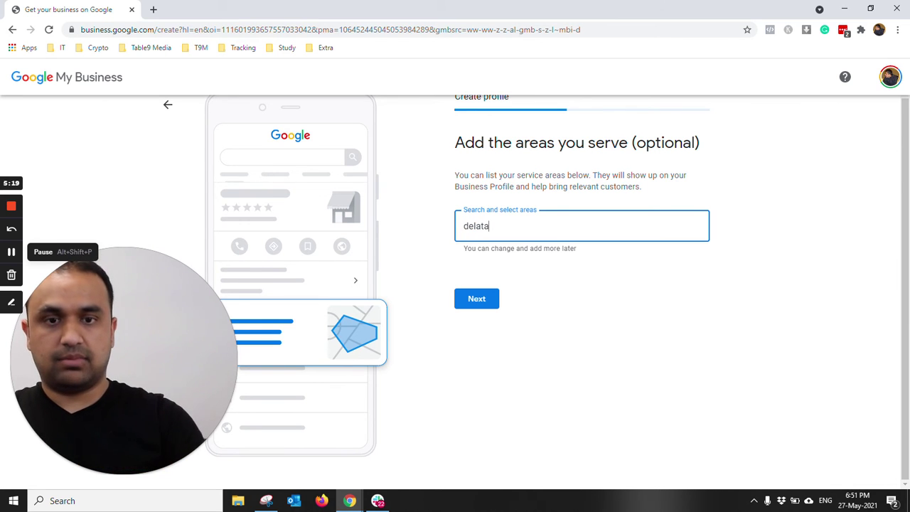
pyautogui.press('BackSpace')
pyautogui.press('BackSpace')
pyautogui.press('BackSpace')
pyautogui.press('BackSpace')
pyautogui.press('BackSpace')
pyautogui.press('BackSpace')
pyautogui.write('vanc')
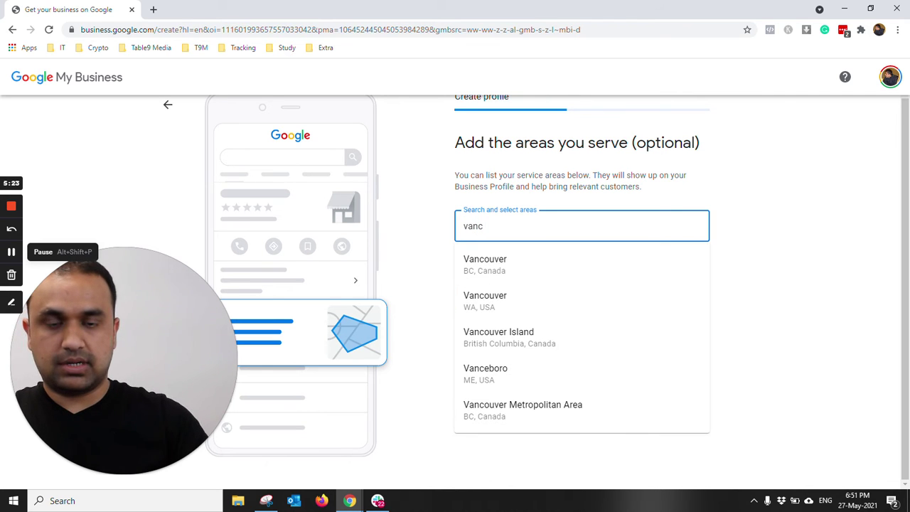
pyautogui.click(531, 265)
pyautogui.write('delta')
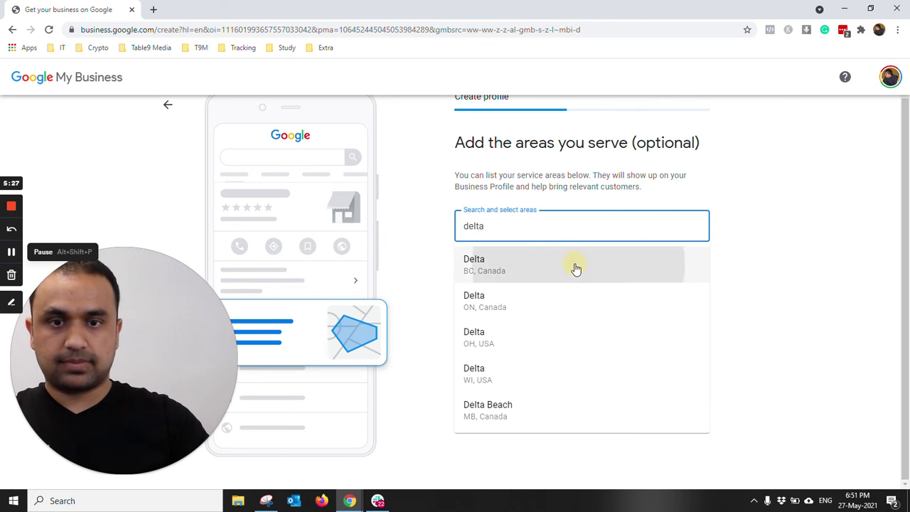
pyautogui.click(576, 268)
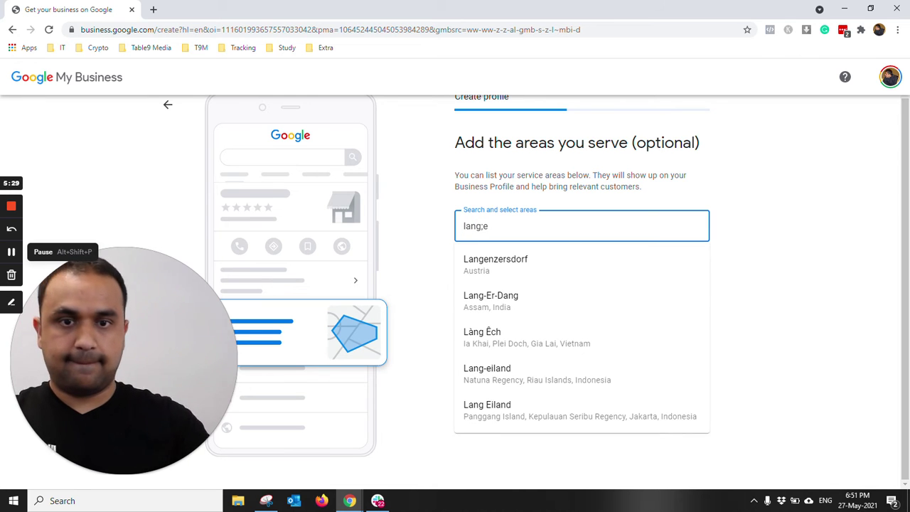
pyautogui.press('BackSpace')
pyautogui.press('BackSpace')
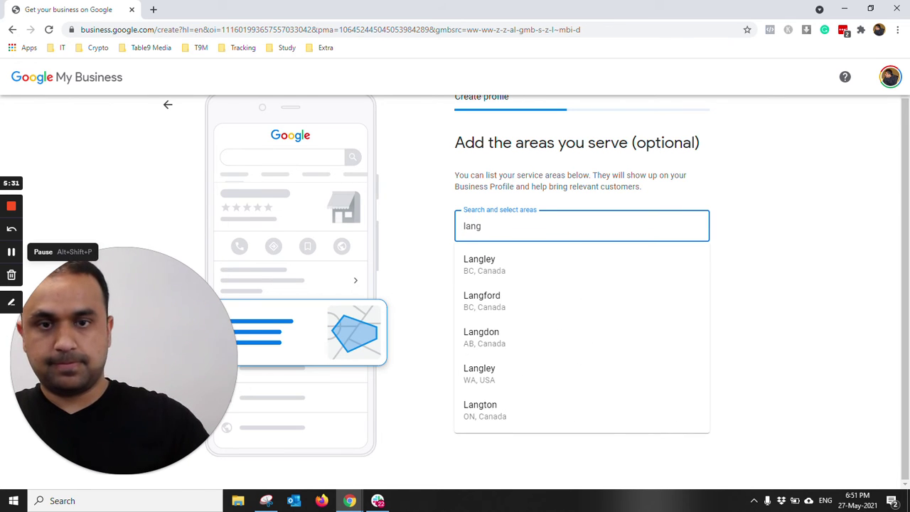
pyautogui.click(546, 266)
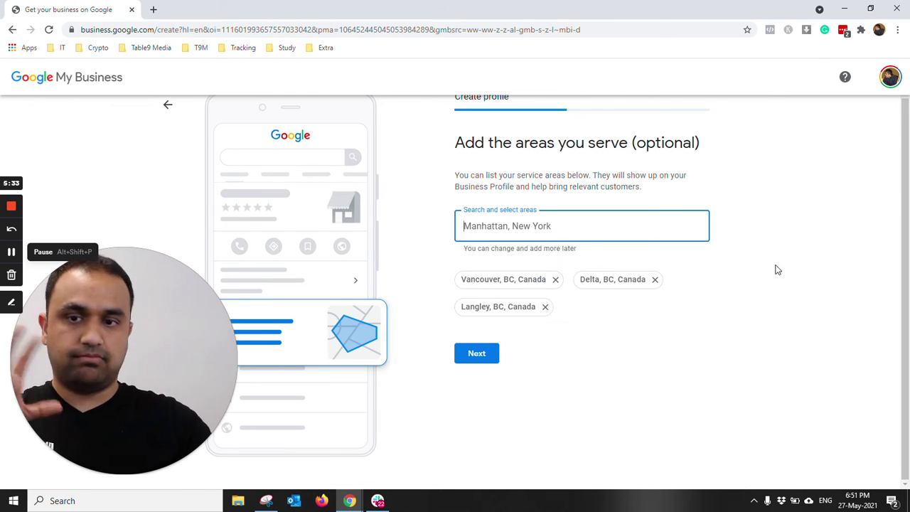
pyautogui.click(474, 354)
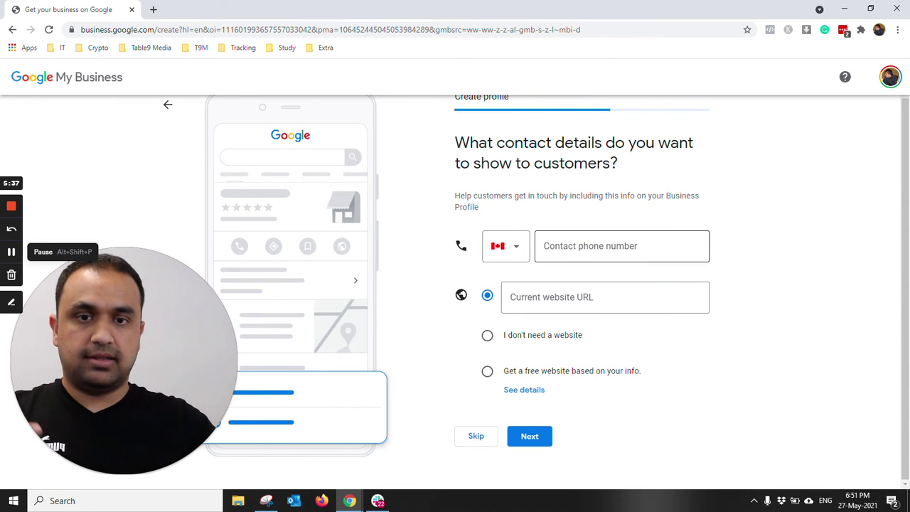
# Step: Enter the business's contact phone number and current website URL, then submit them
pyautogui.scroll(1, 721, 190)
pyautogui.click(616, 284)
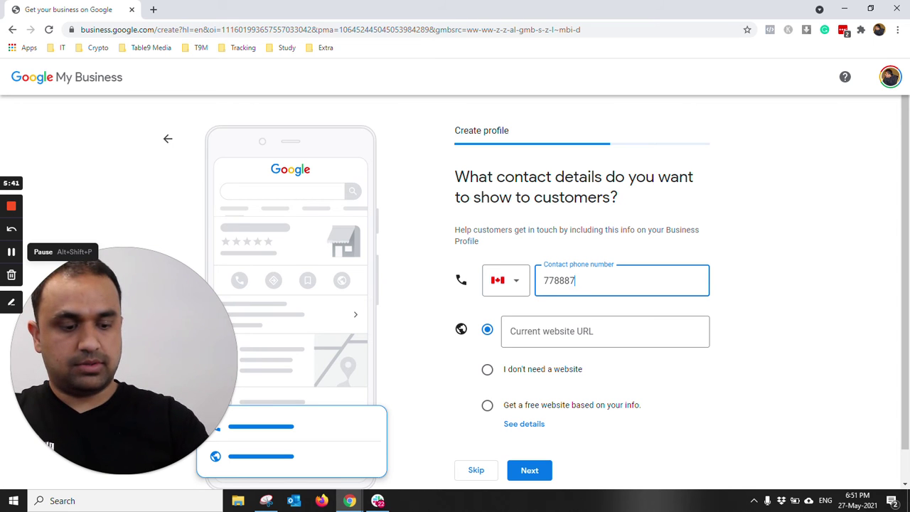
pyautogui.click(579, 329)
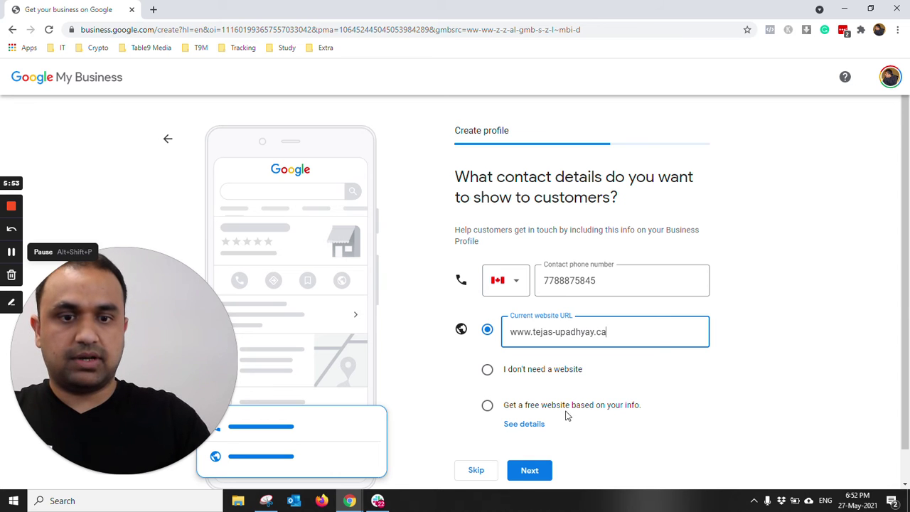
pyautogui.scroll(-1, 736, 300)
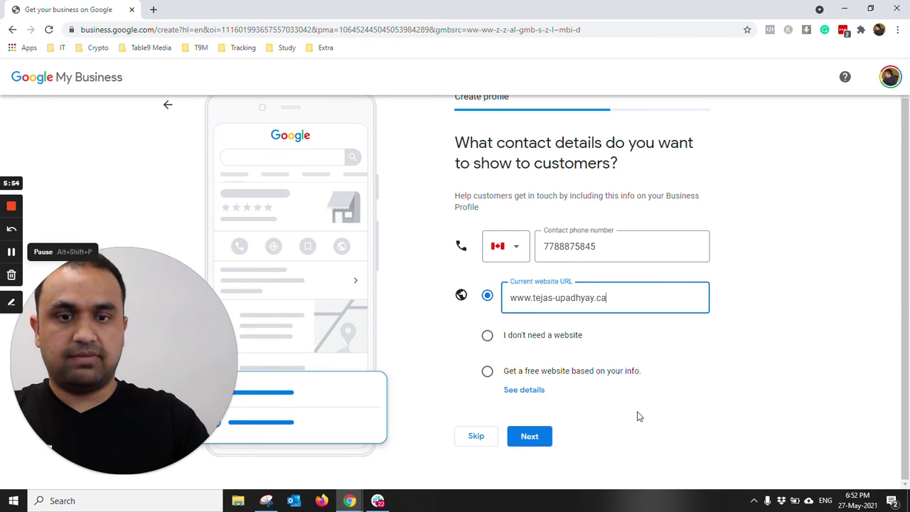
pyautogui.click(531, 438)
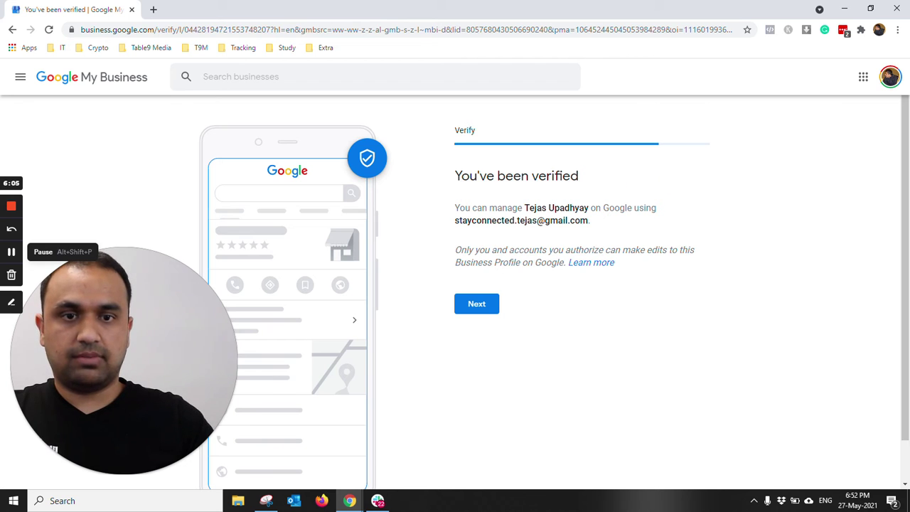
# Step: Continue past the verified confirmation and add the custom service Online Marketing
pyautogui.click(481, 310)
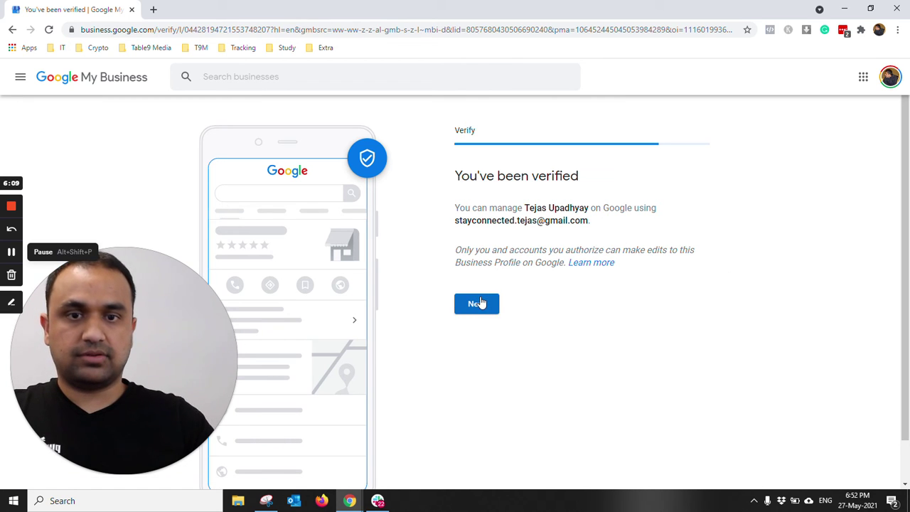
pyautogui.click(480, 306)
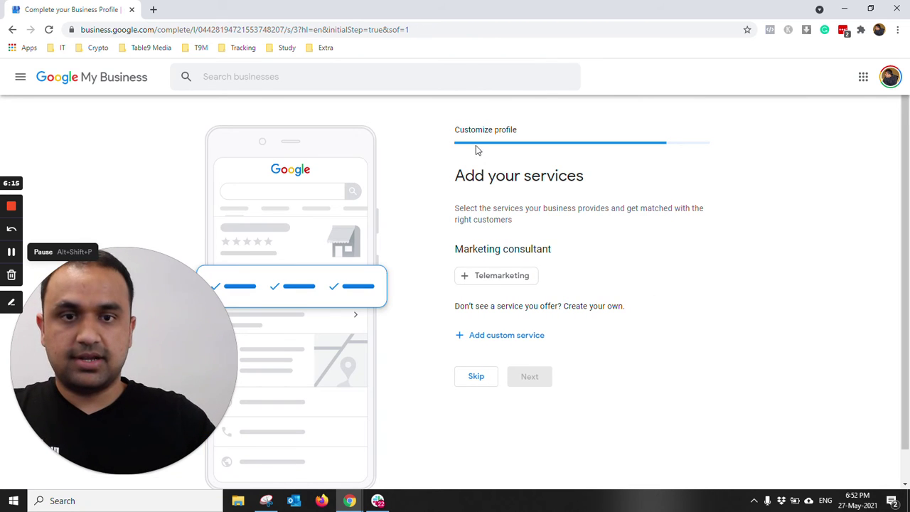
pyautogui.click(488, 336)
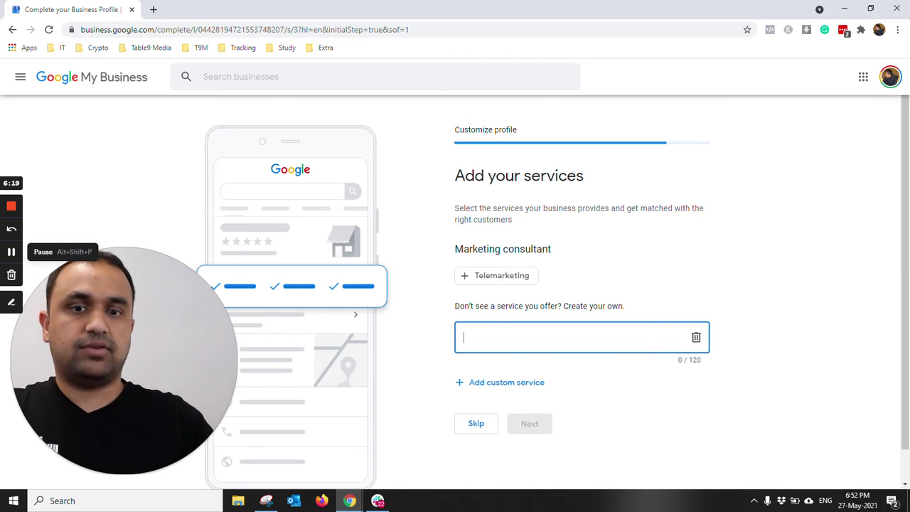
pyautogui.write('online m')
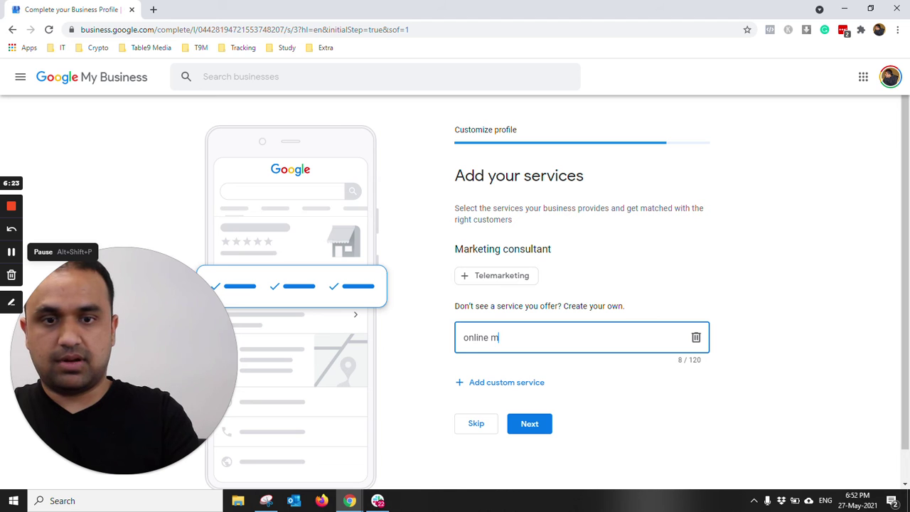
pyautogui.press('BackSpace')
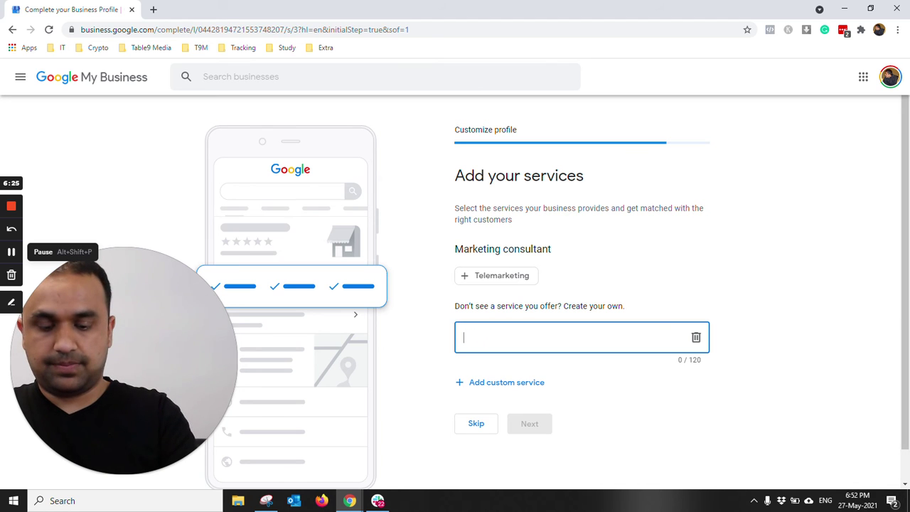
pyautogui.write('Online Marketing')
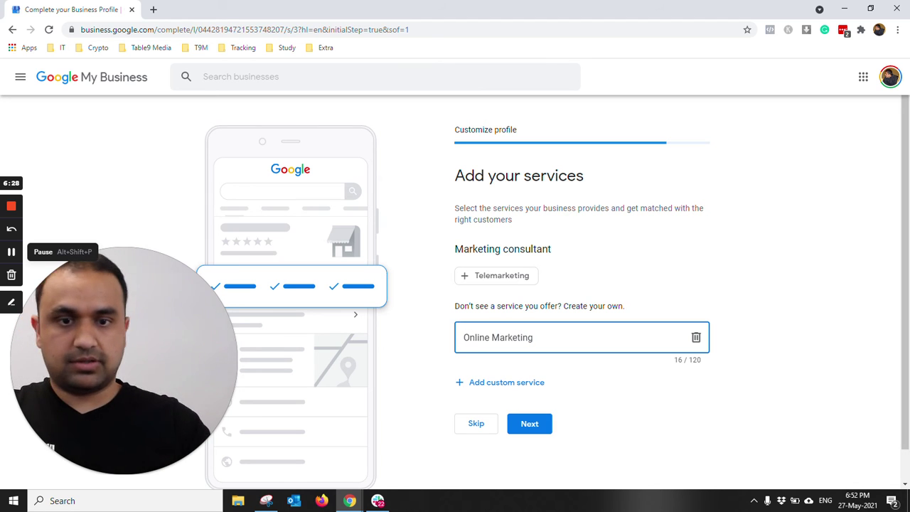
pyautogui.click(536, 428)
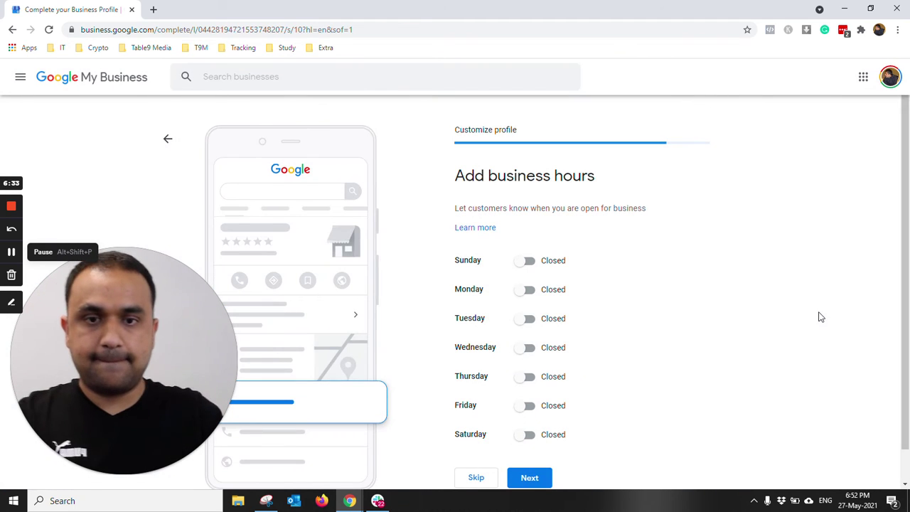
# Step: Mark Monday through Friday as open, leaving Sunday closed
pyautogui.click(525, 260)
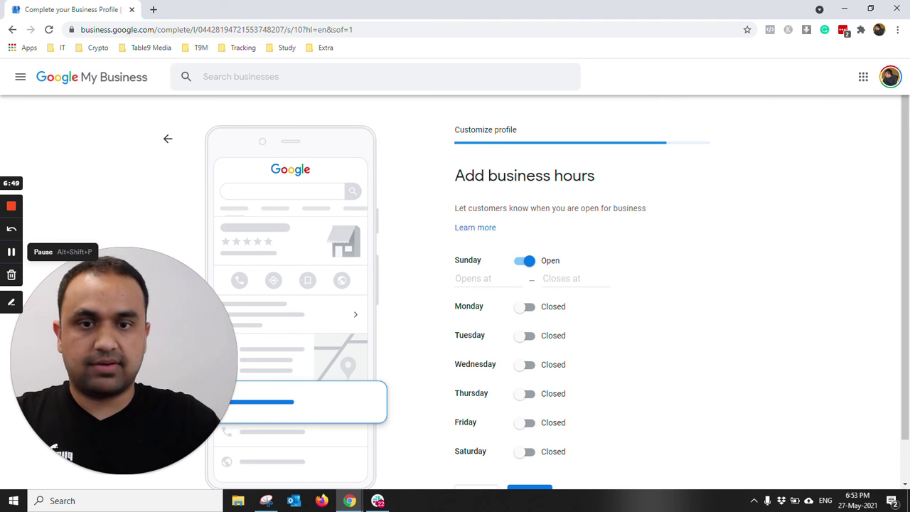
pyautogui.click(526, 262)
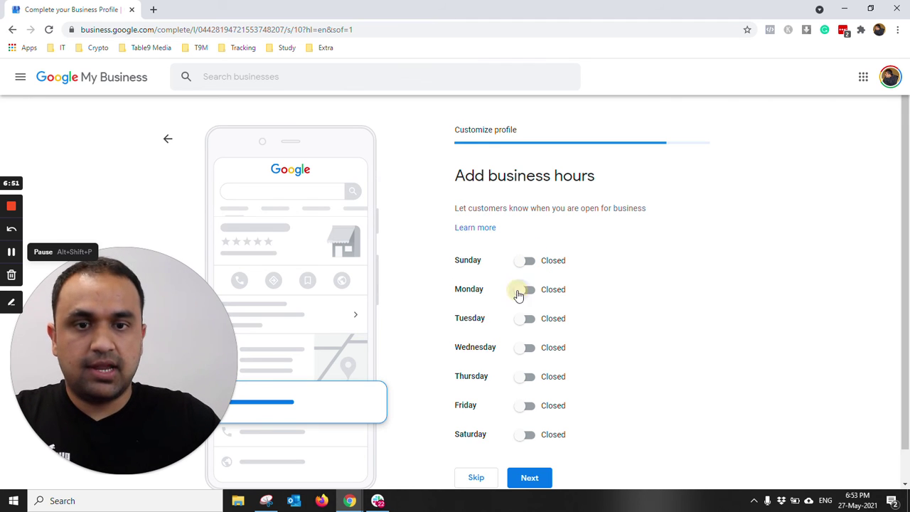
pyautogui.click(523, 291)
pyautogui.click(525, 336)
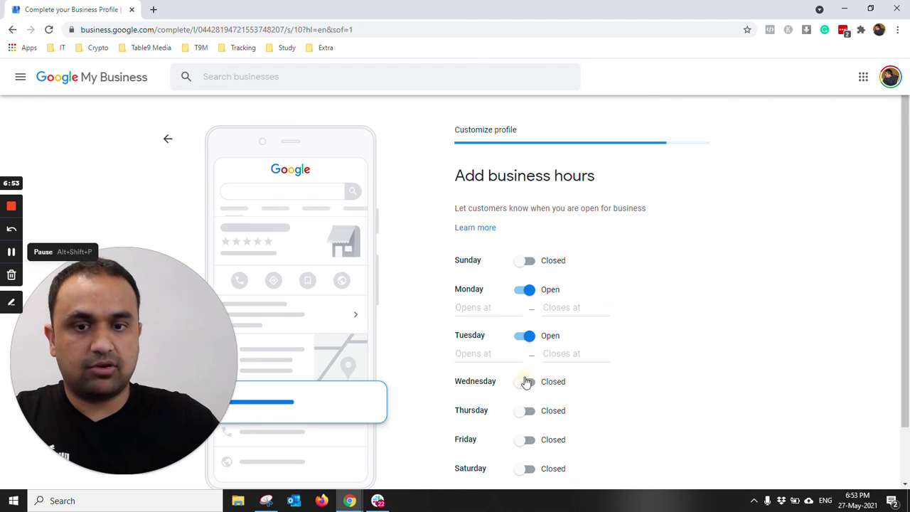
pyautogui.click(525, 383)
pyautogui.scroll(-1, 540, 398)
pyautogui.click(524, 347)
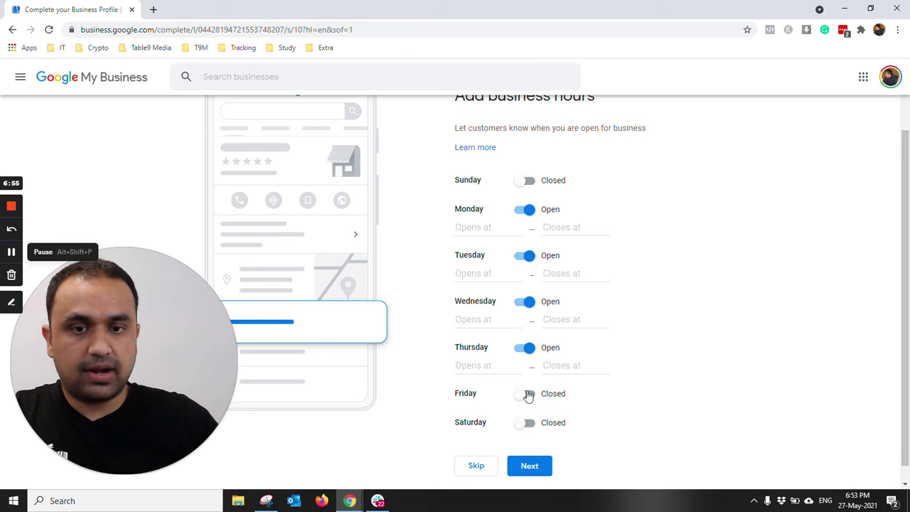
pyautogui.click(526, 395)
# Step: Set Monday's hours to 9:00 AM–5:00 PM
pyautogui.click(481, 227)
pyautogui.scroll(-3, 497, 292)
pyautogui.scroll(-2, 500, 304)
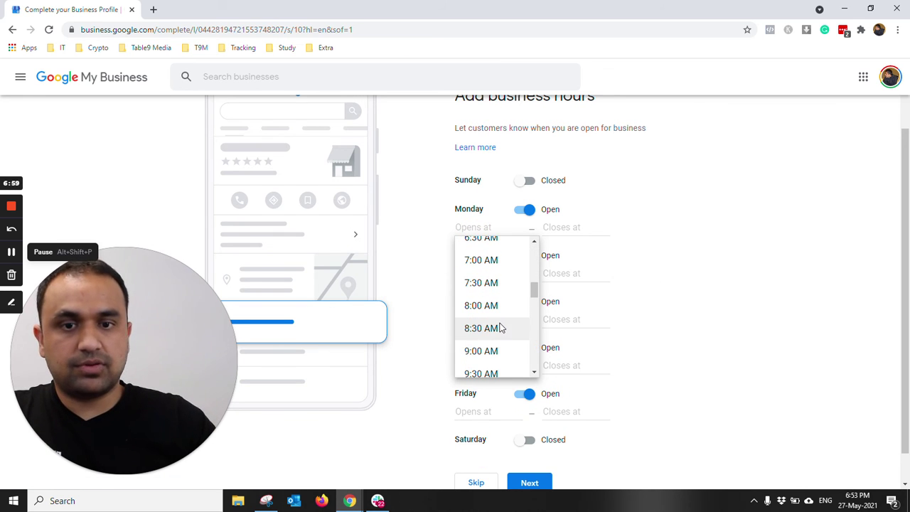
pyautogui.click(499, 349)
pyautogui.click(562, 227)
pyautogui.scroll(-3, 603, 320)
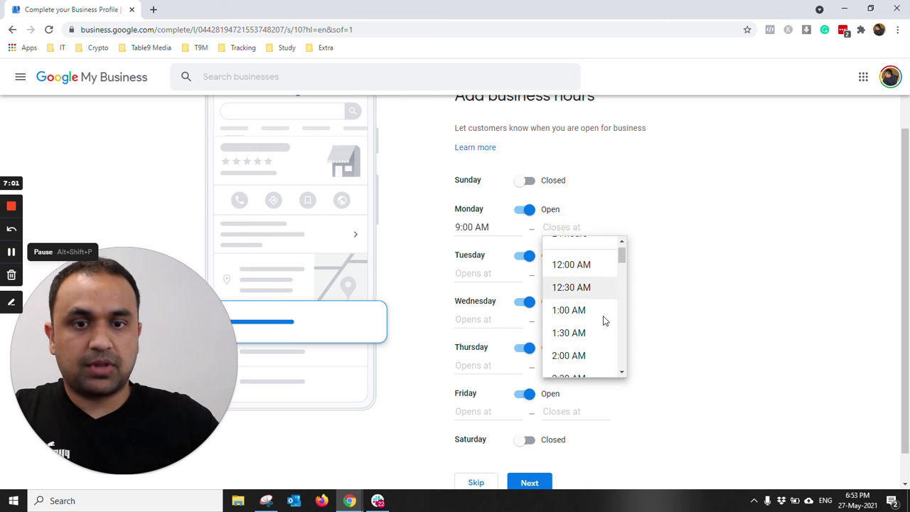
pyautogui.scroll(-6, 588, 313)
pyautogui.scroll(-3, 588, 316)
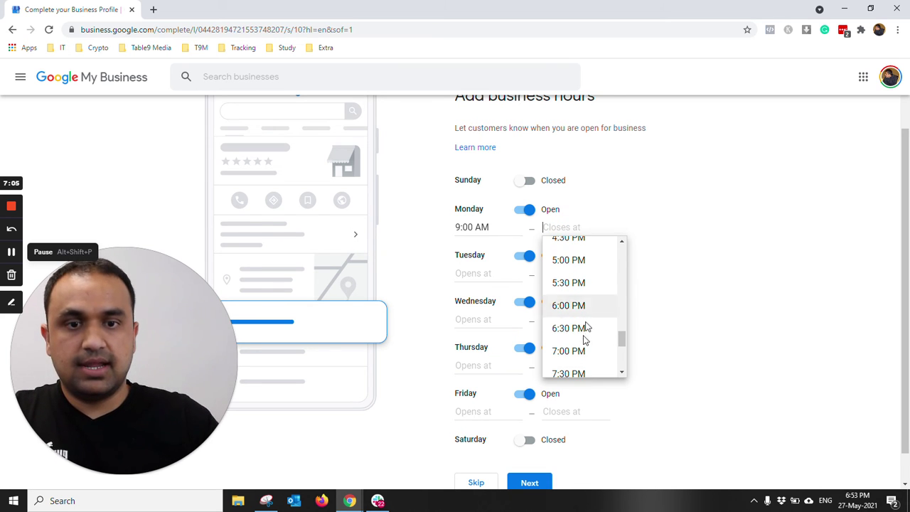
pyautogui.scroll(1, 587, 286)
pyautogui.click(587, 262)
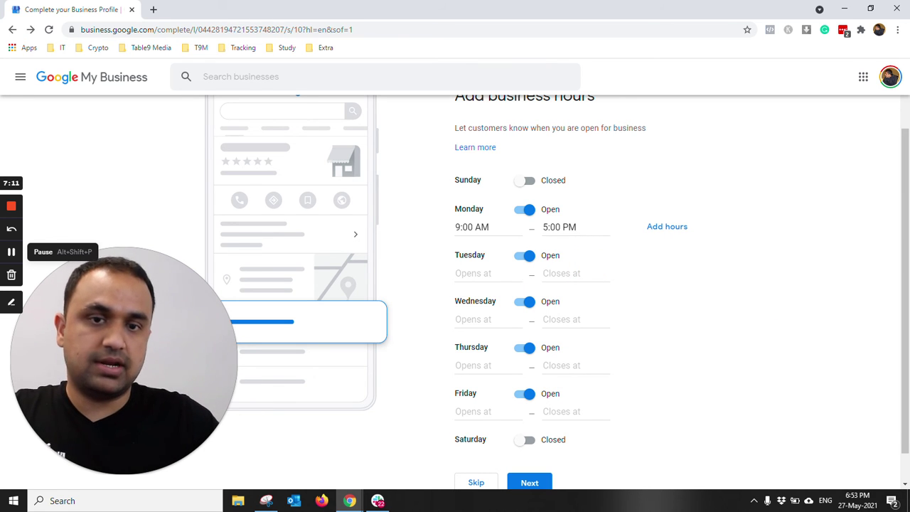
# Step: Mark Monday through Friday as Closed so no business hours are saved
pyautogui.click(525, 210)
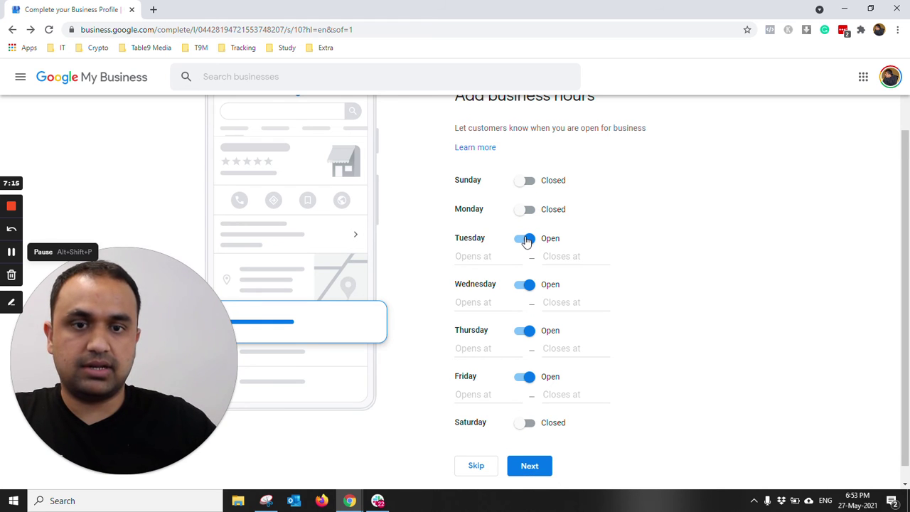
pyautogui.click(532, 469)
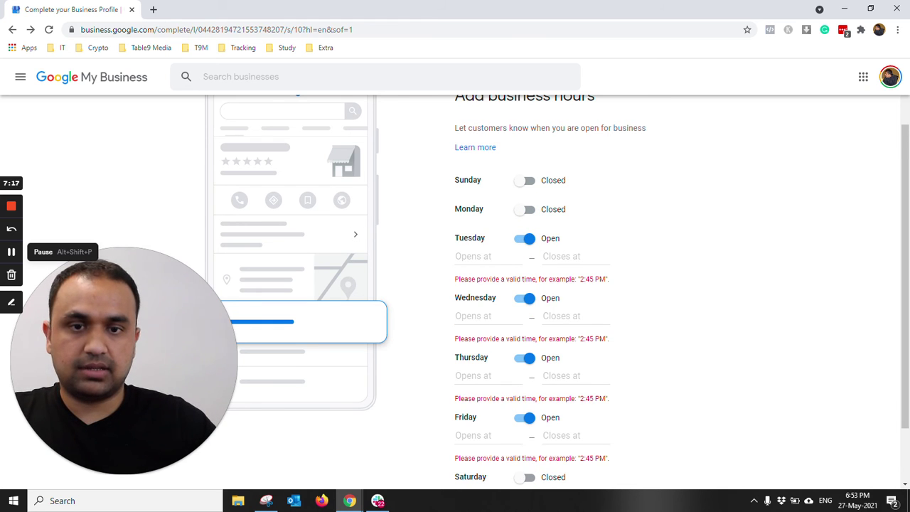
pyautogui.click(528, 238)
pyautogui.click(528, 278)
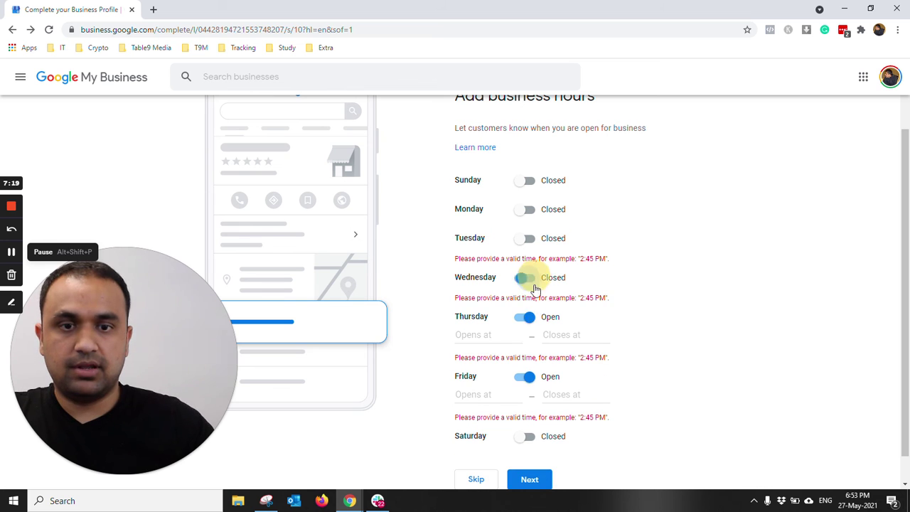
pyautogui.click(526, 316)
pyautogui.click(526, 365)
pyautogui.click(529, 450)
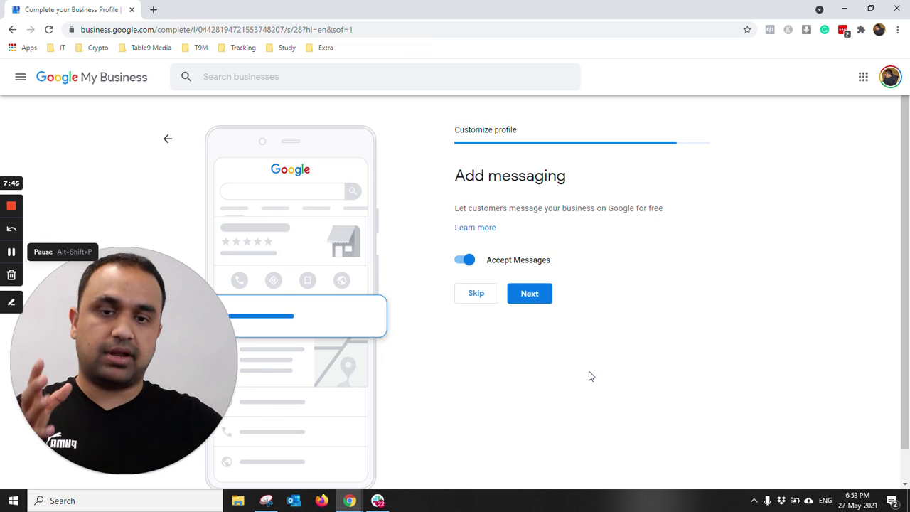
# Step: Keep messages on and submit the description 'I am a Markeitng Consultant'
pyautogui.click(540, 298)
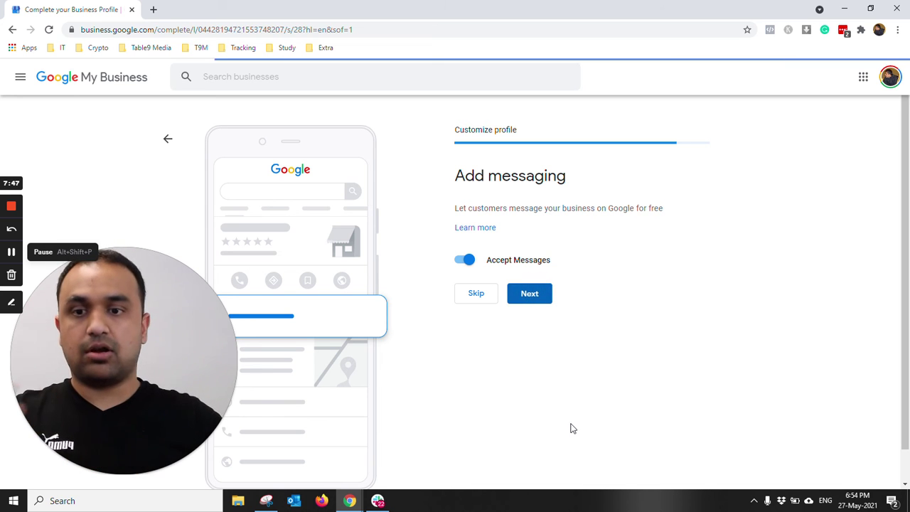
pyautogui.click(517, 286)
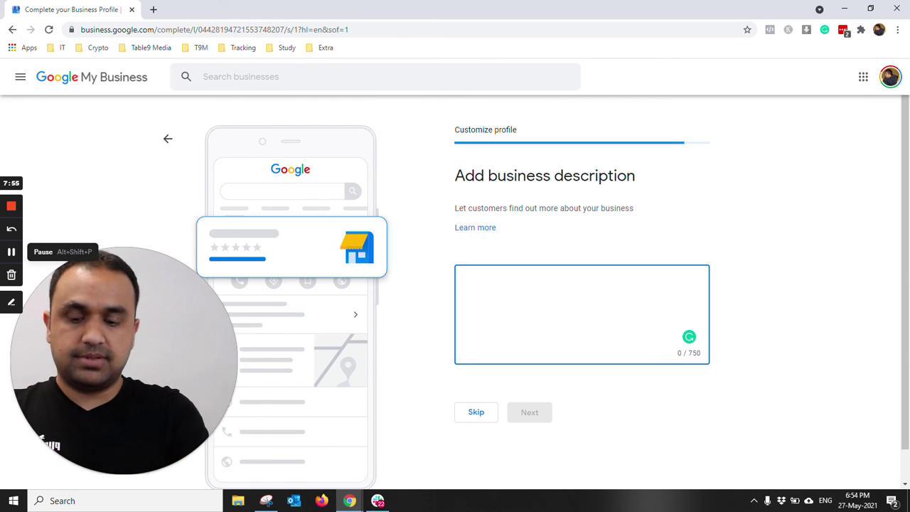
pyautogui.write('THis')
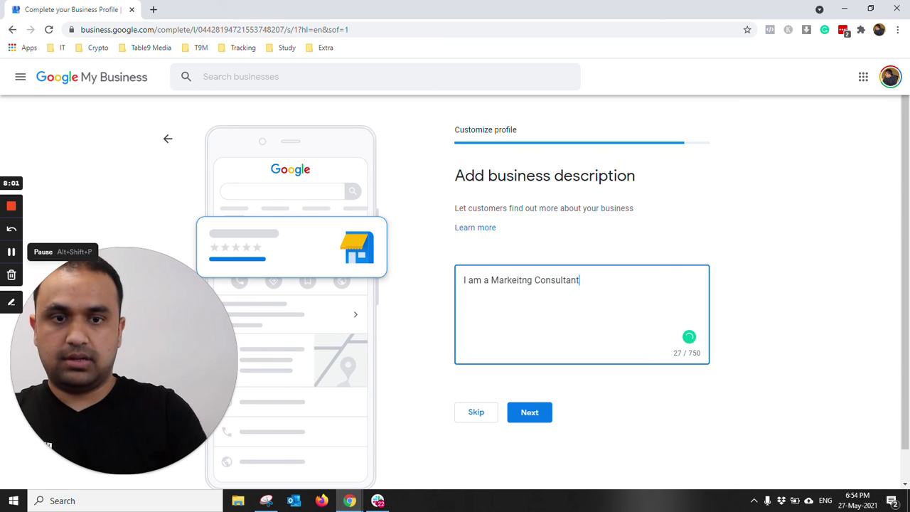
pyautogui.click(738, 440)
pyautogui.click(530, 412)
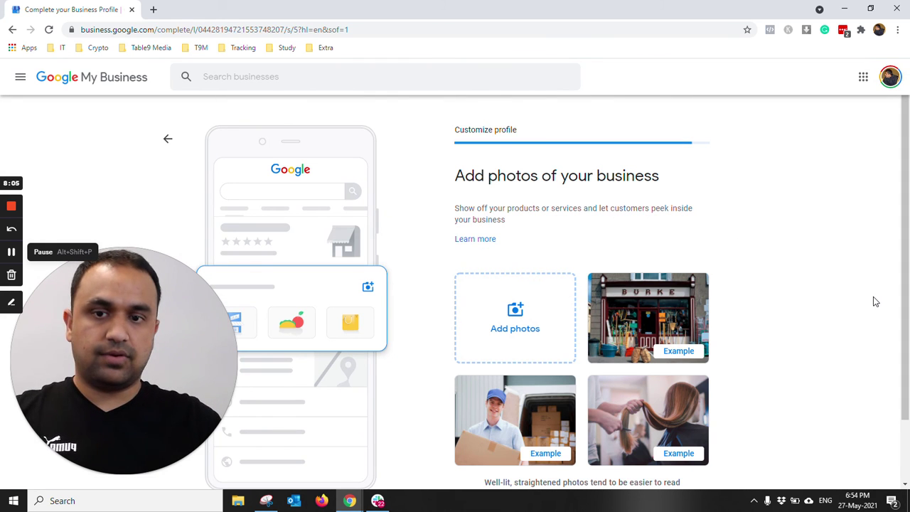
# Step: Skip the photos and advertising steps, then finish setup to reach the Home dashboard
pyautogui.scroll(-2, 547, 312)
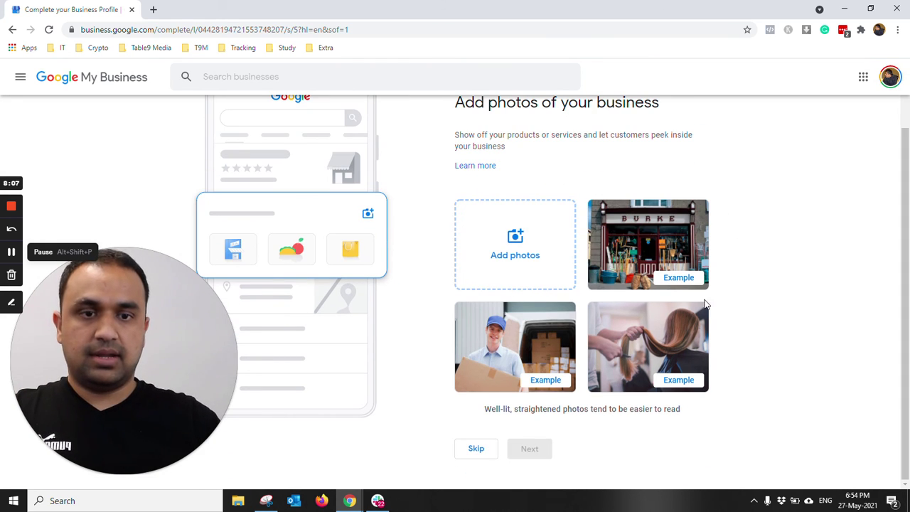
pyautogui.click(475, 449)
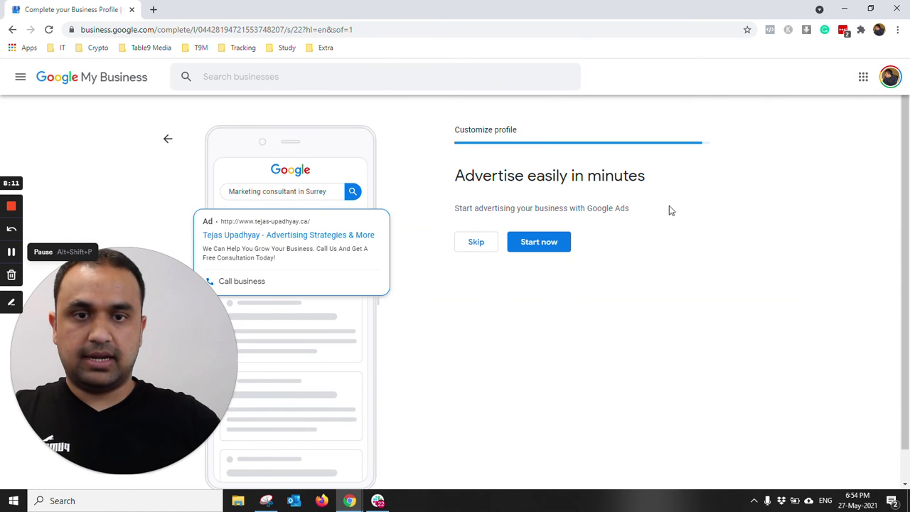
pyautogui.click(476, 242)
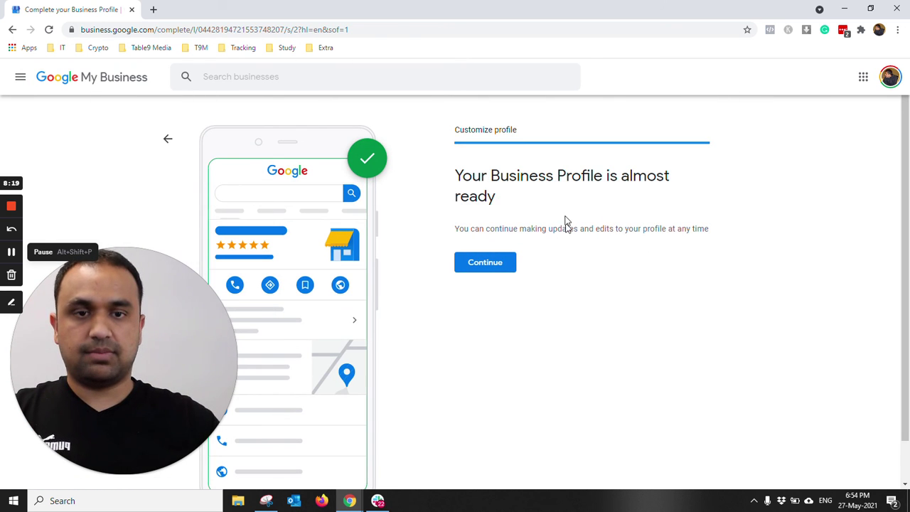
pyautogui.scroll(-1, 612, 264)
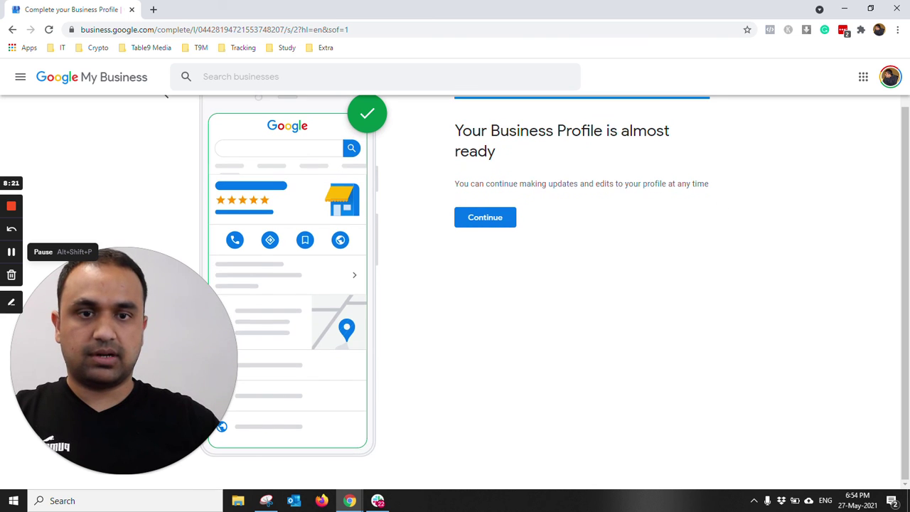
pyautogui.click(513, 221)
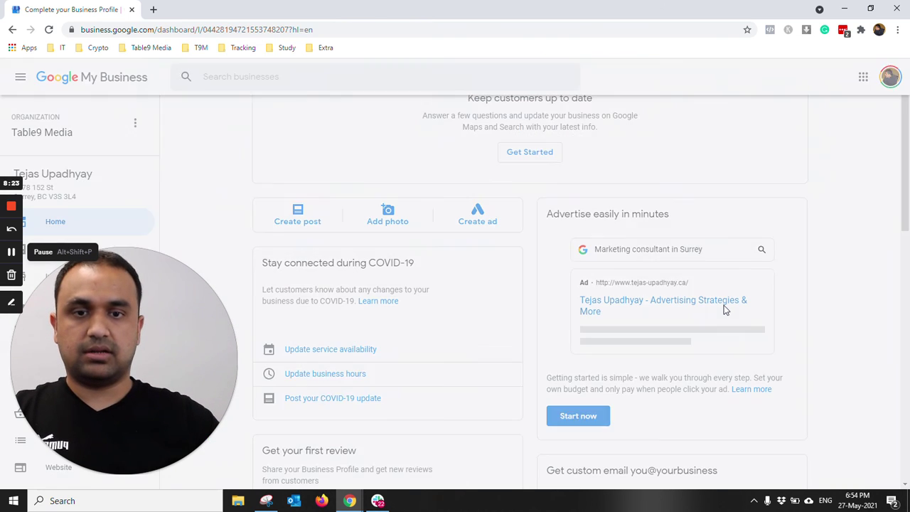